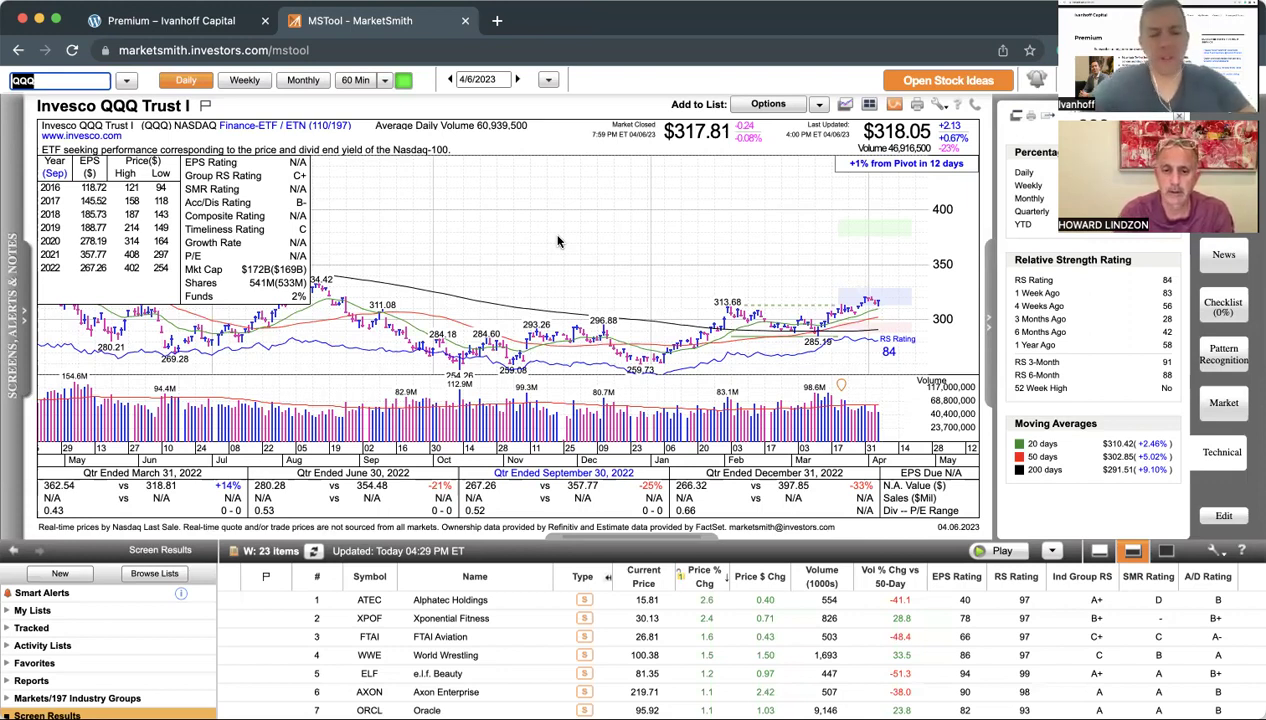
Load the daily chart of the S&P 500 ETF SPY, followed by the health care sector ETF XLV.
{"action": "type", "text": "SPY"}
{"action": "key", "text": "Return"}
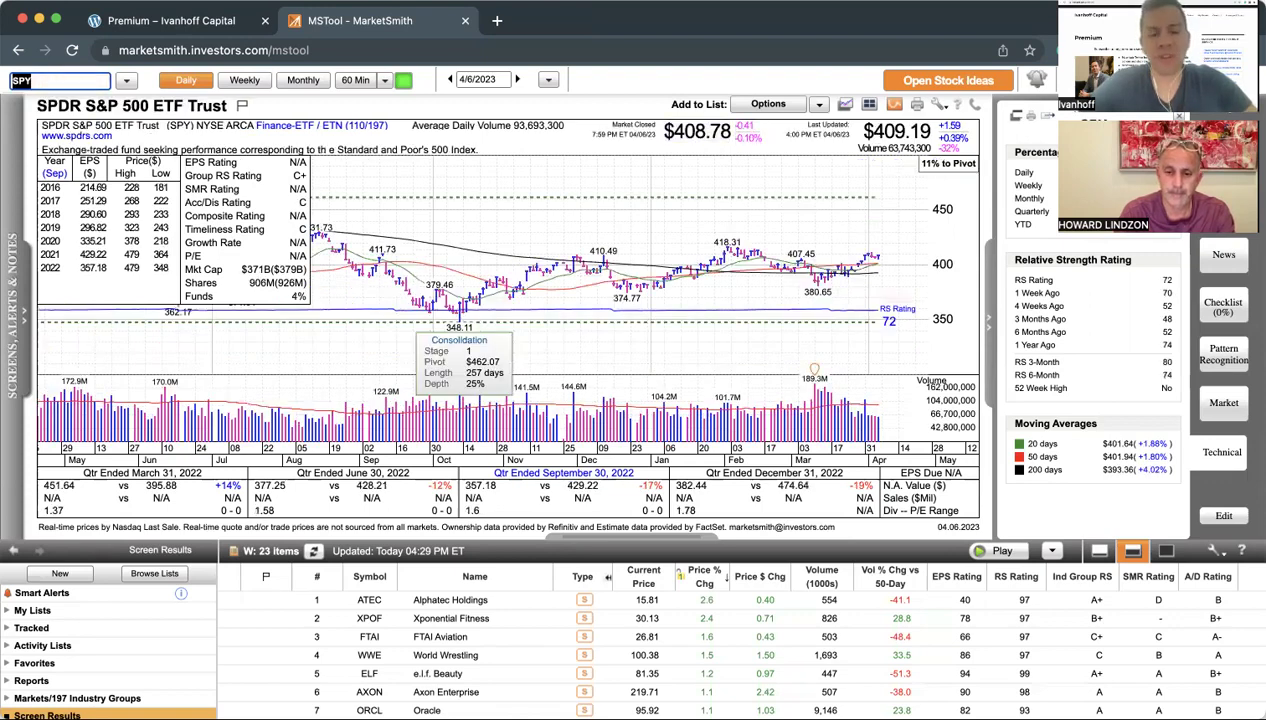
{"action": "type", "text": "XLV"}
{"action": "key", "text": "Return"}
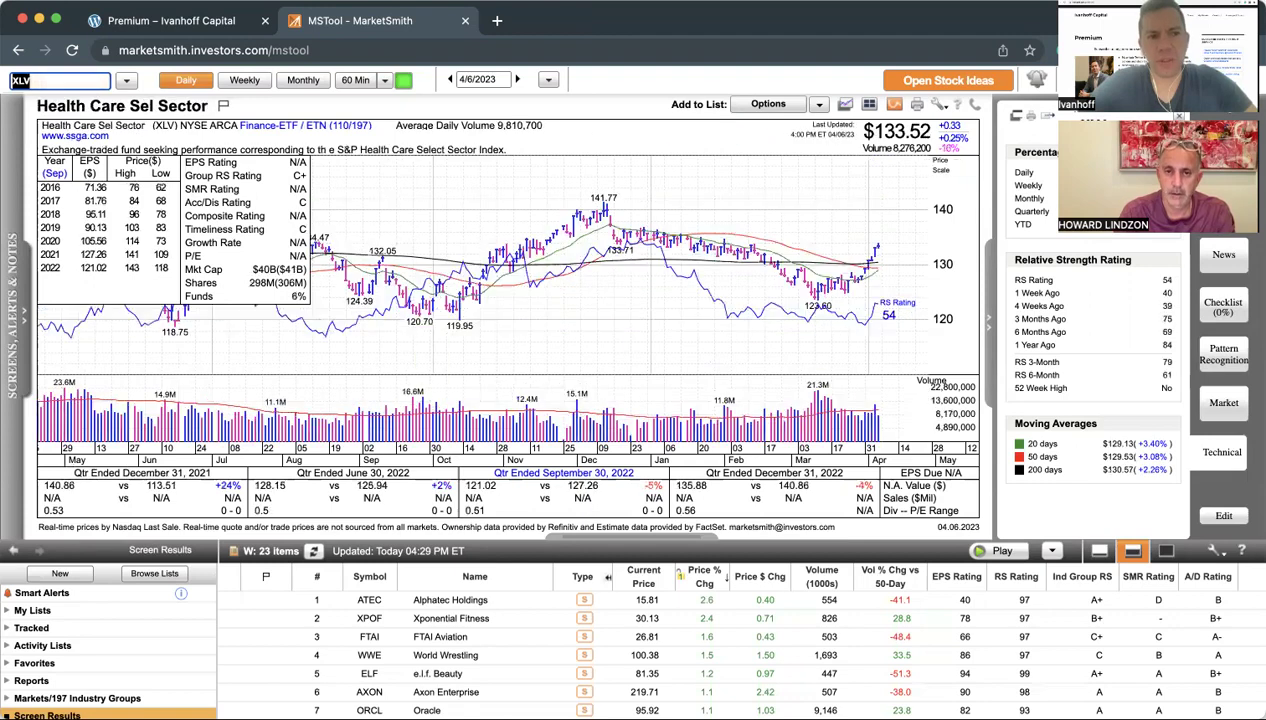
Look up the daily charts of the utilities ETF XLU and the consumer staples ETF XLP.
{"action": "type", "text": "XLU"}
{"action": "key", "text": "Return"}
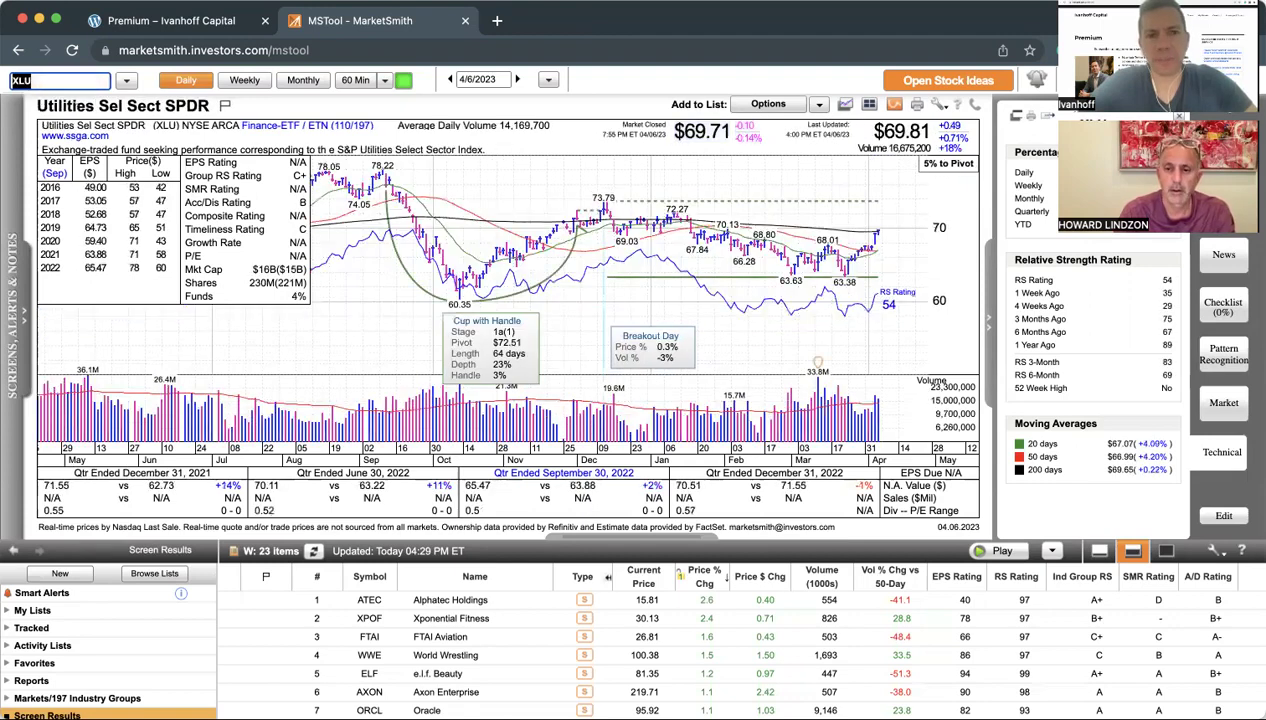
{"action": "type", "text": "XLP"}
{"action": "key", "text": "Return"}
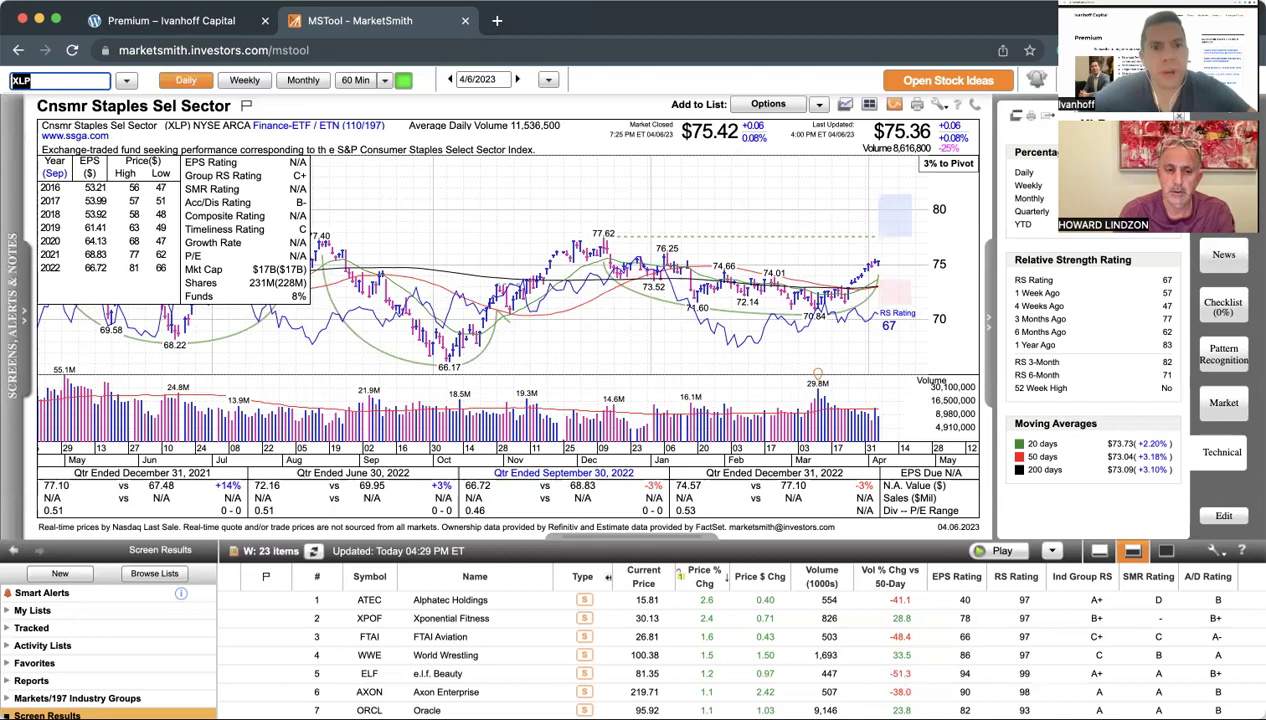
Look up the daily chart of the Treasury bond ETF TLT and return to the health care ETF XLV.
{"action": "type", "text": "TLT"}
{"action": "key", "text": "Return"}
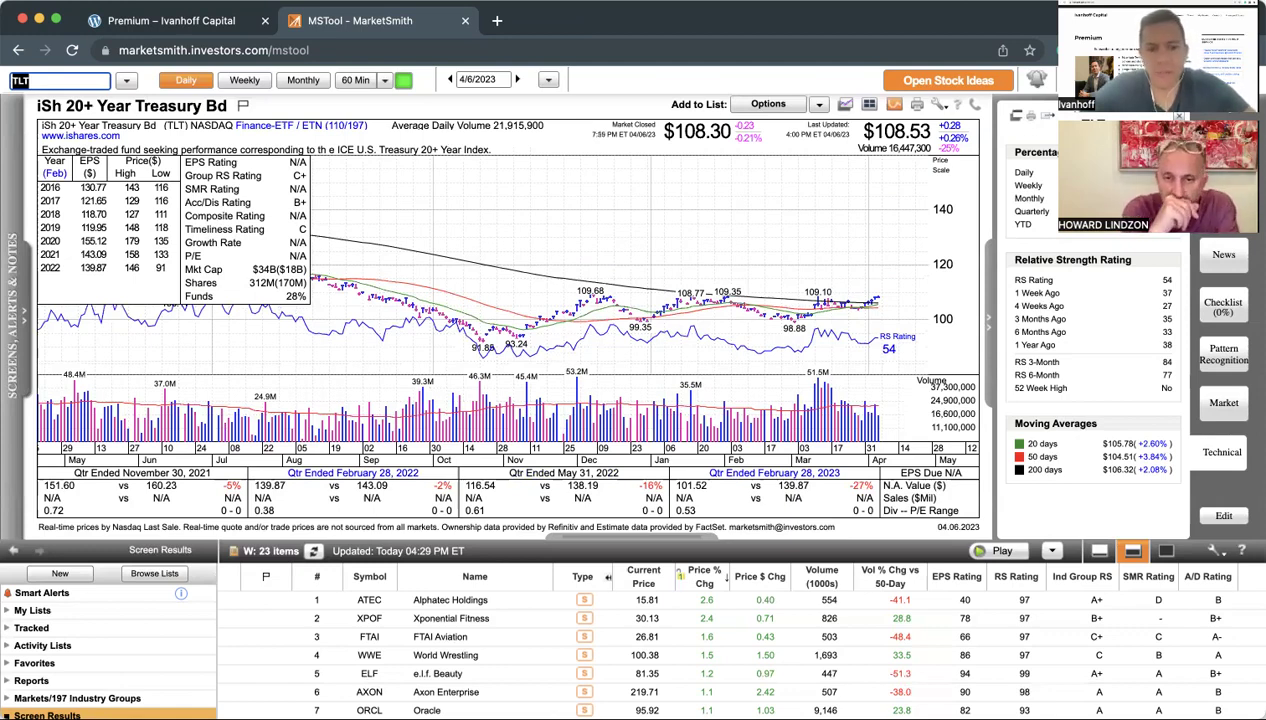
{"action": "type", "text": "XLV"}
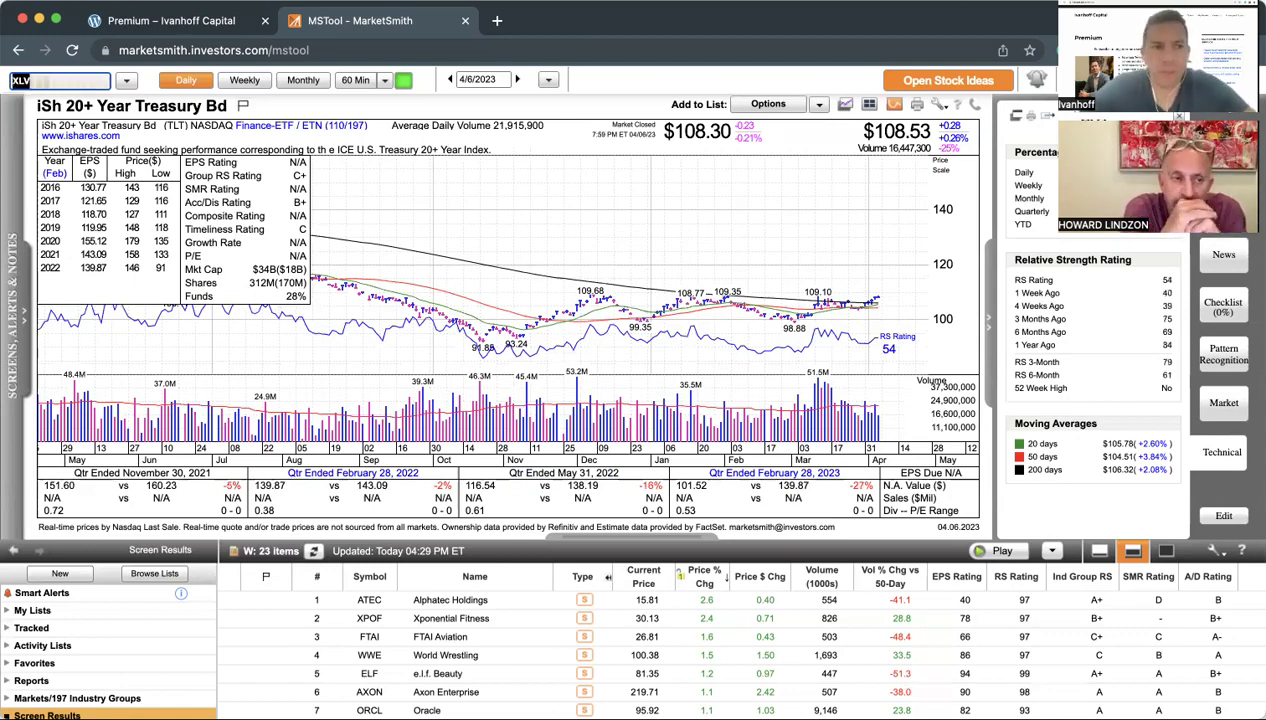
{"action": "key", "text": "Return"}
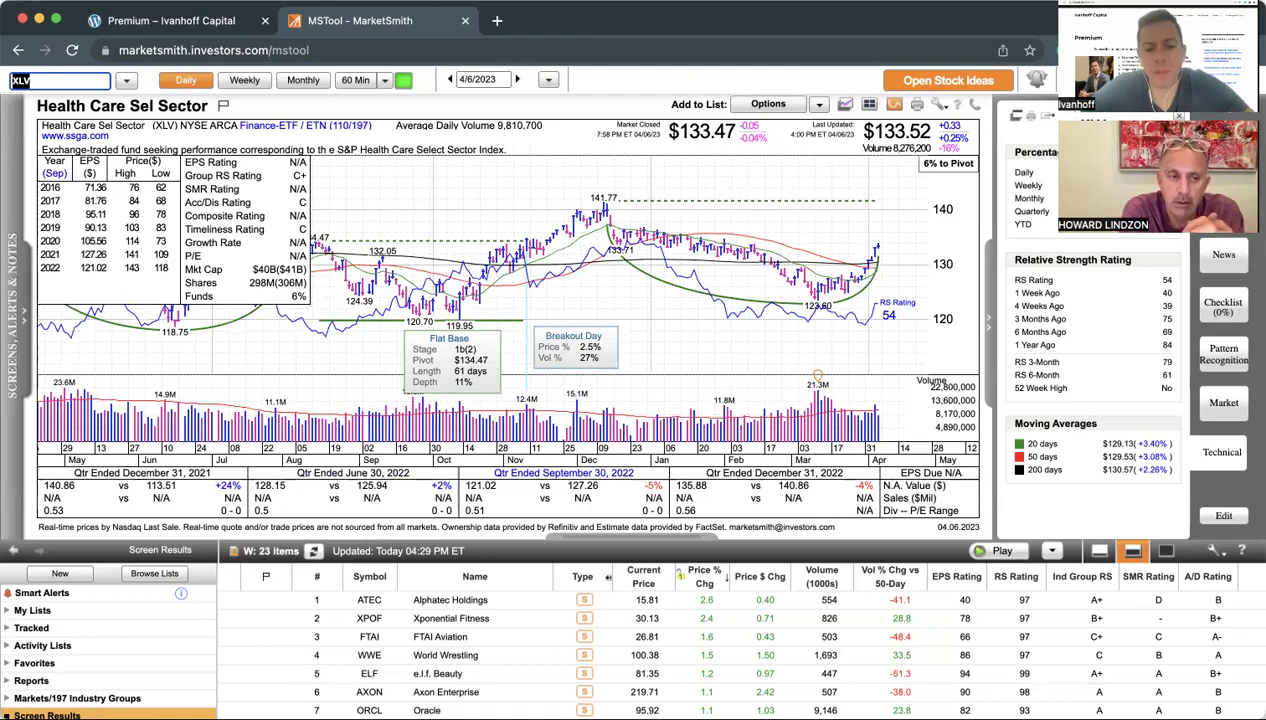
View the daily charts of the AI-related stocks C3.ai (AI) and Super Micro Computer (SMCI).
{"action": "type", "text": "AI"}
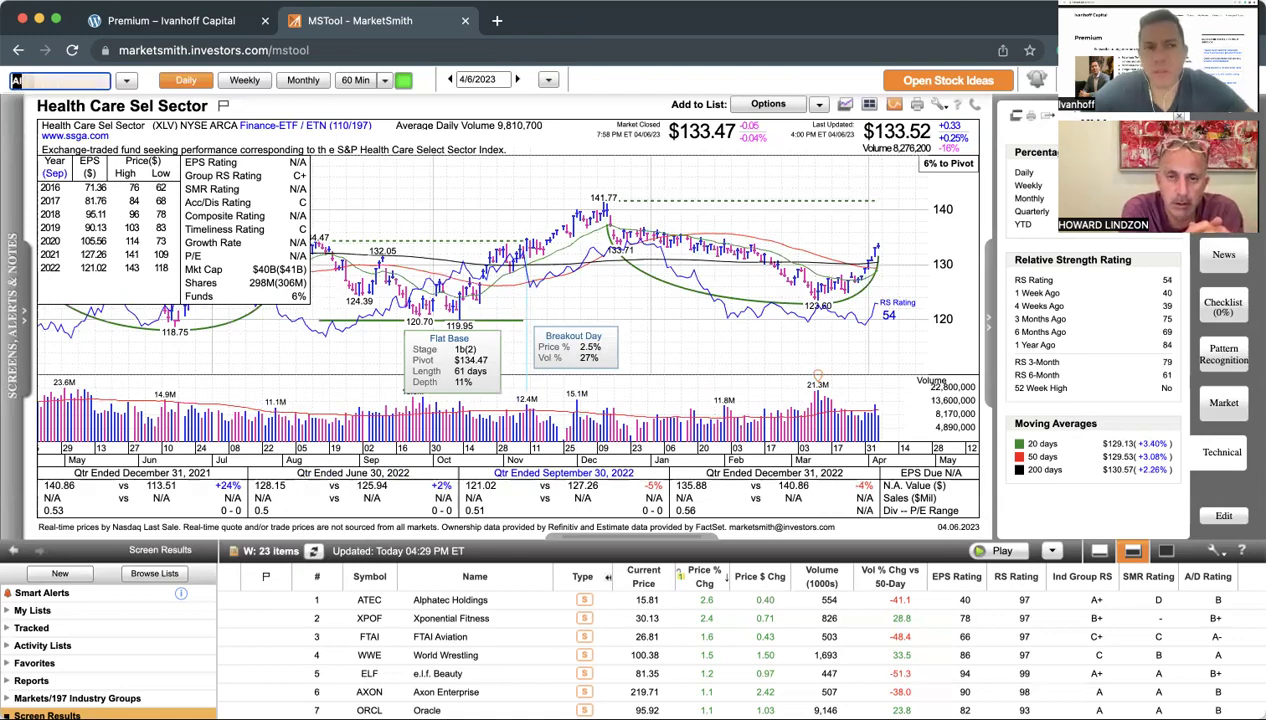
{"action": "key", "text": "Return"}
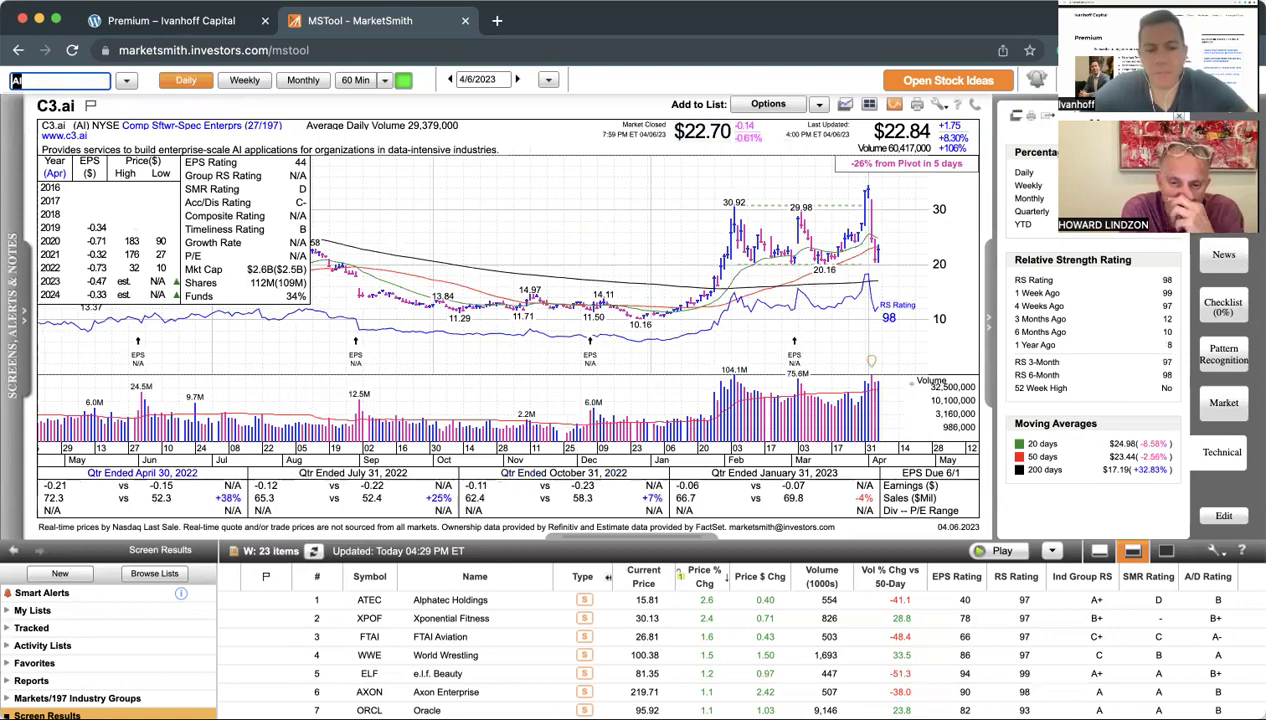
{"action": "type", "text": "SMCI"}
{"action": "key", "text": "Return"}
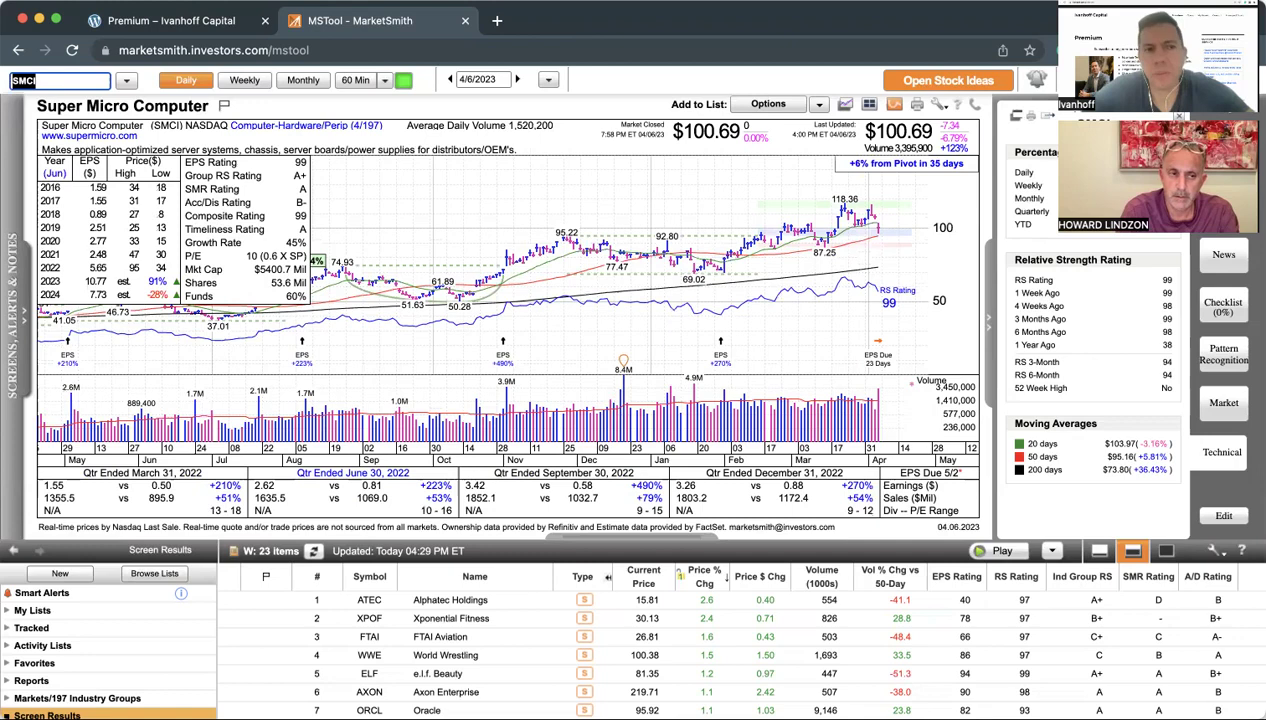
Load Alphabet (GOOGL) and examine its price trend on the daily, monthly and weekly charts.
{"action": "type", "text": "GOOGL"}
{"action": "key", "text": "Return"}
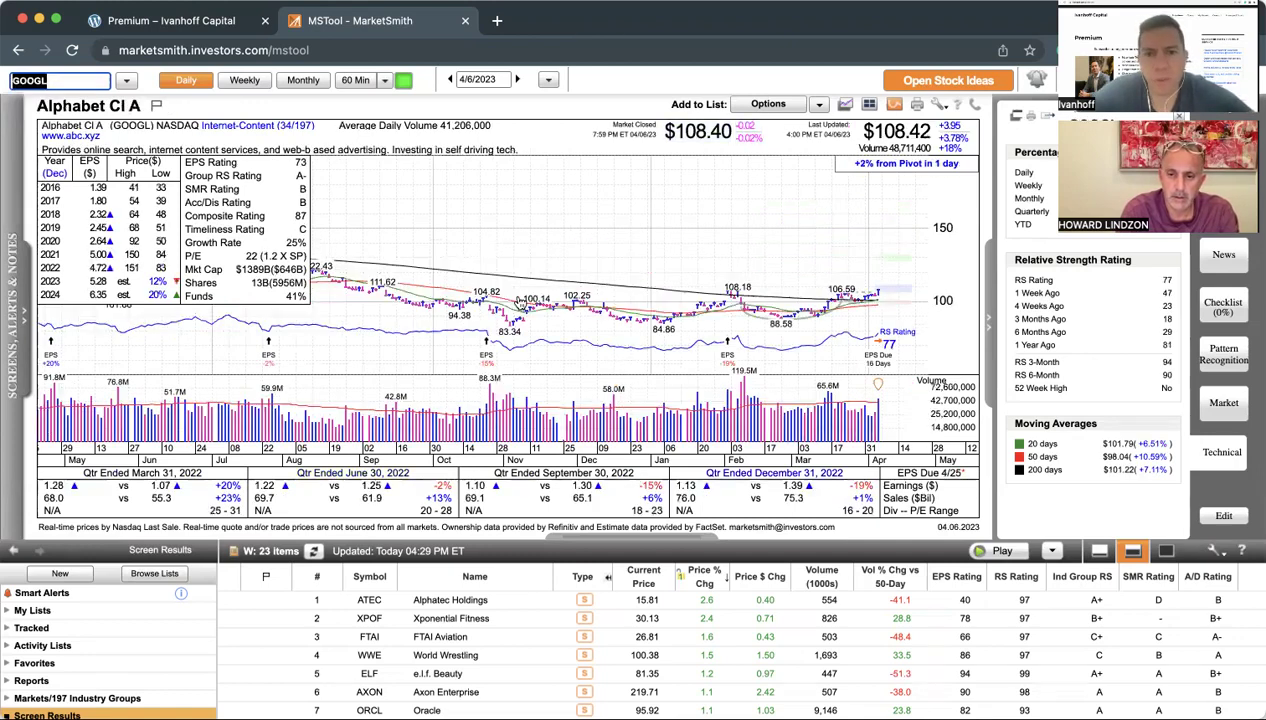
{"action": "mouse_move", "coordinate": [810, 303]}
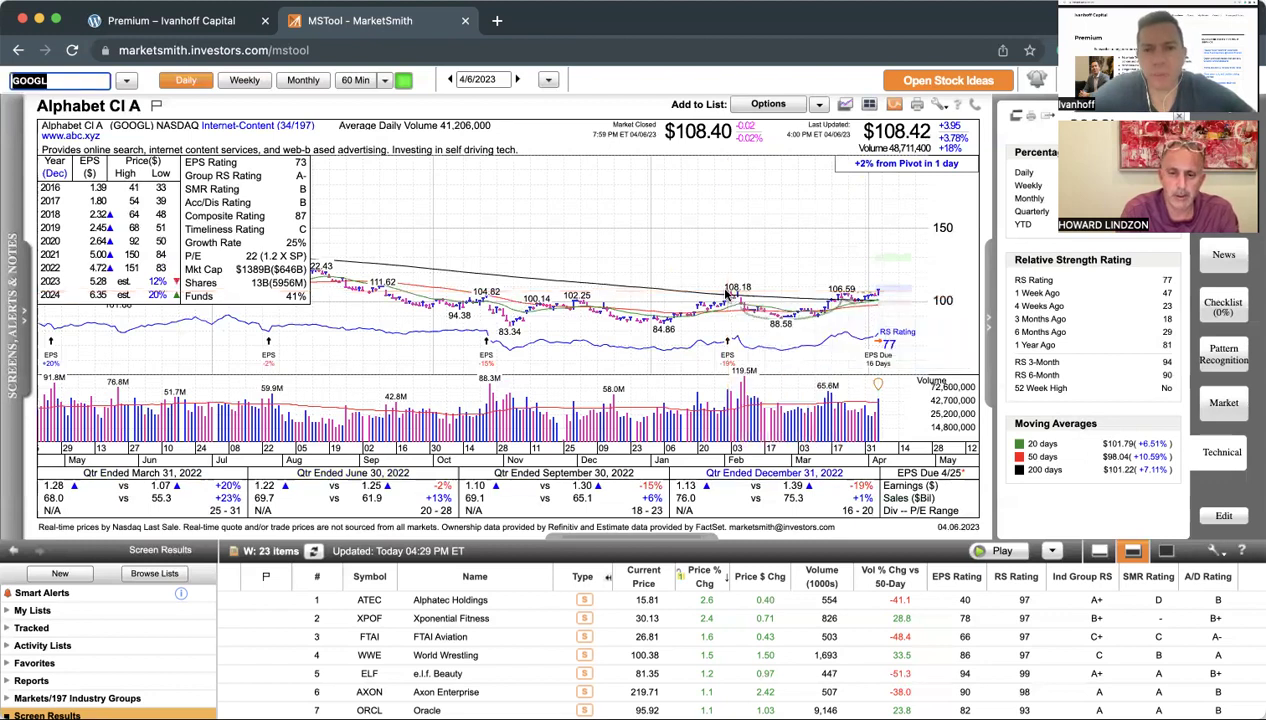
{"action": "left_click", "coordinate": [309, 87]}
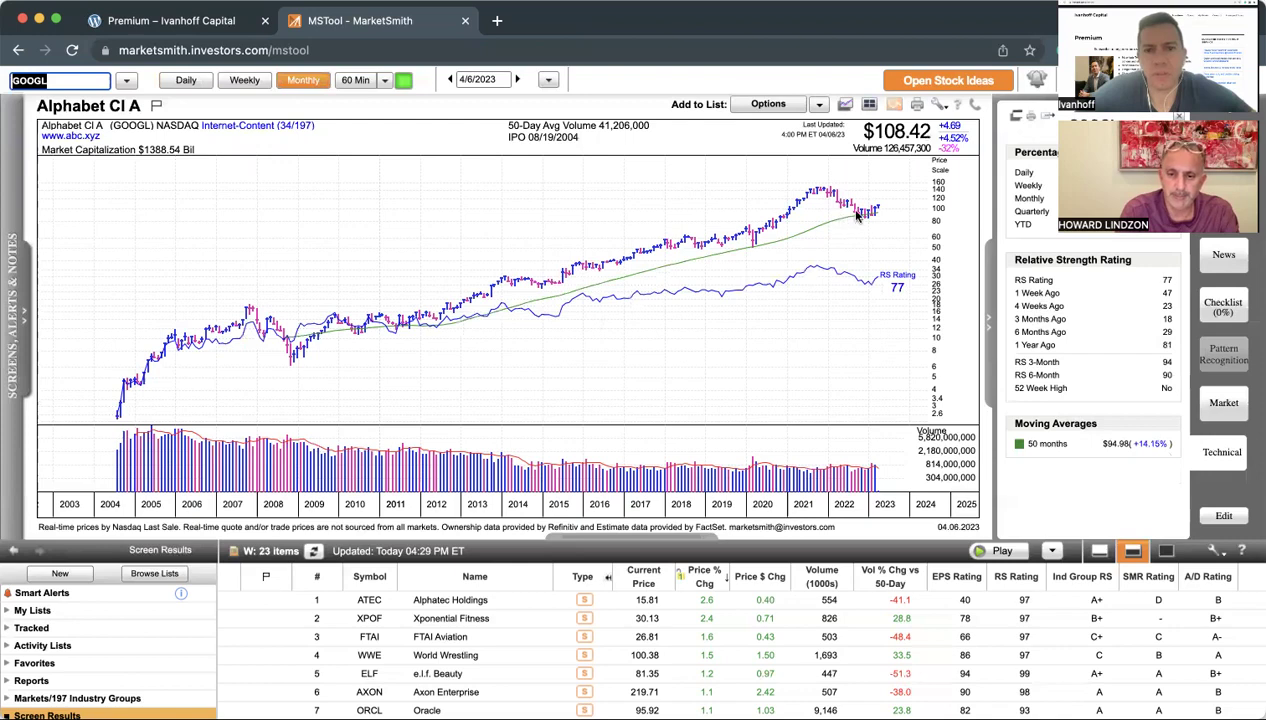
{"action": "left_click", "coordinate": [240, 84]}
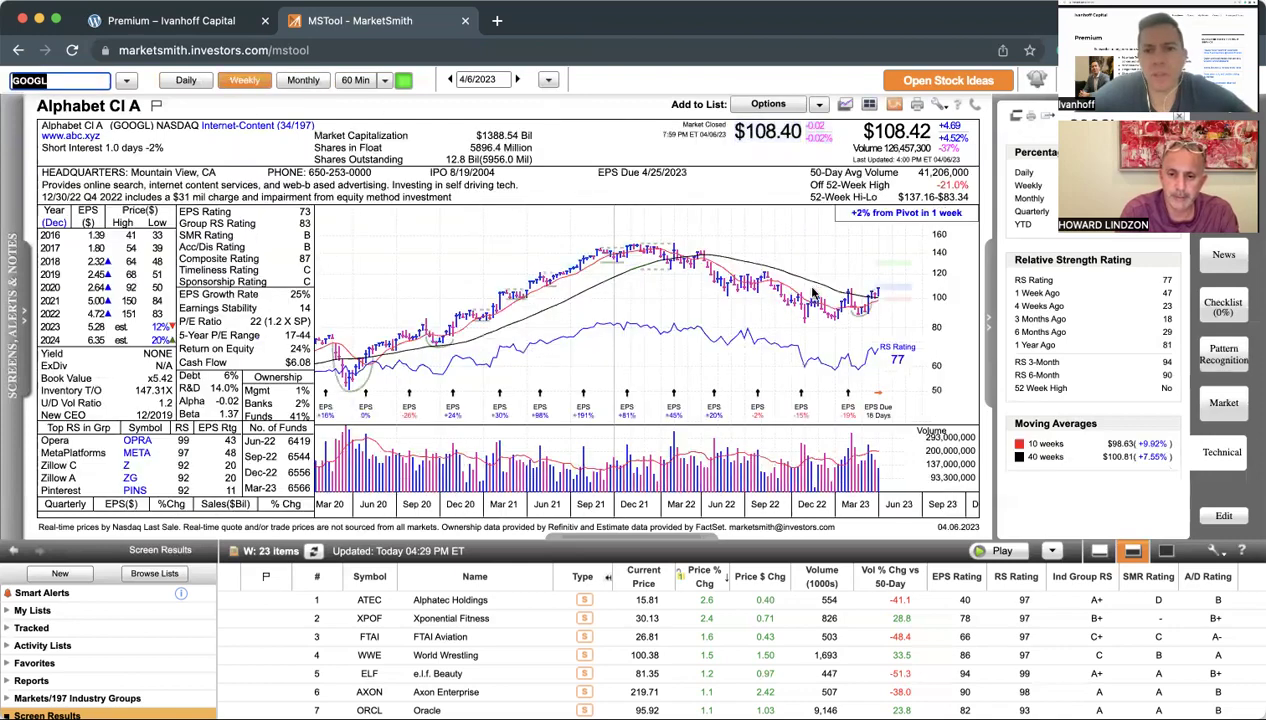
{"action": "mouse_move", "coordinate": [813, 291]}
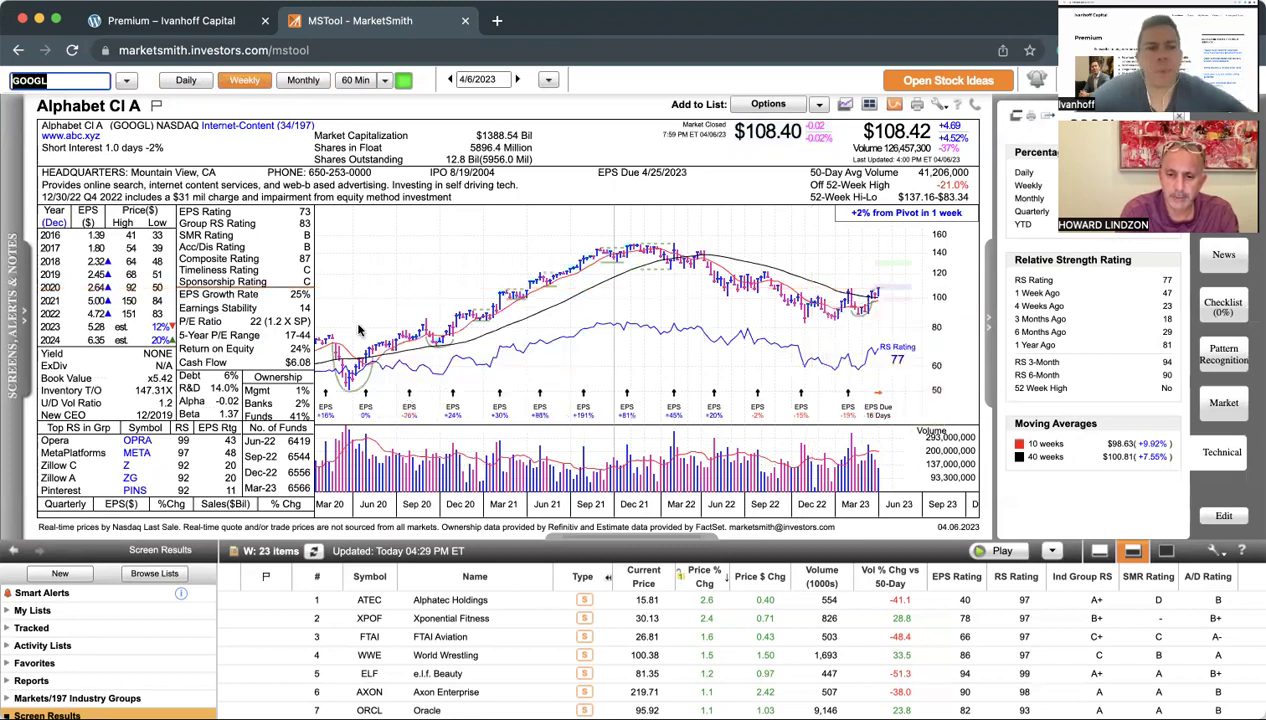
View the weekly charts of Microsoft (MSFT) and NVIDIA (NVDA).
{"action": "type", "text": "MSFT"}
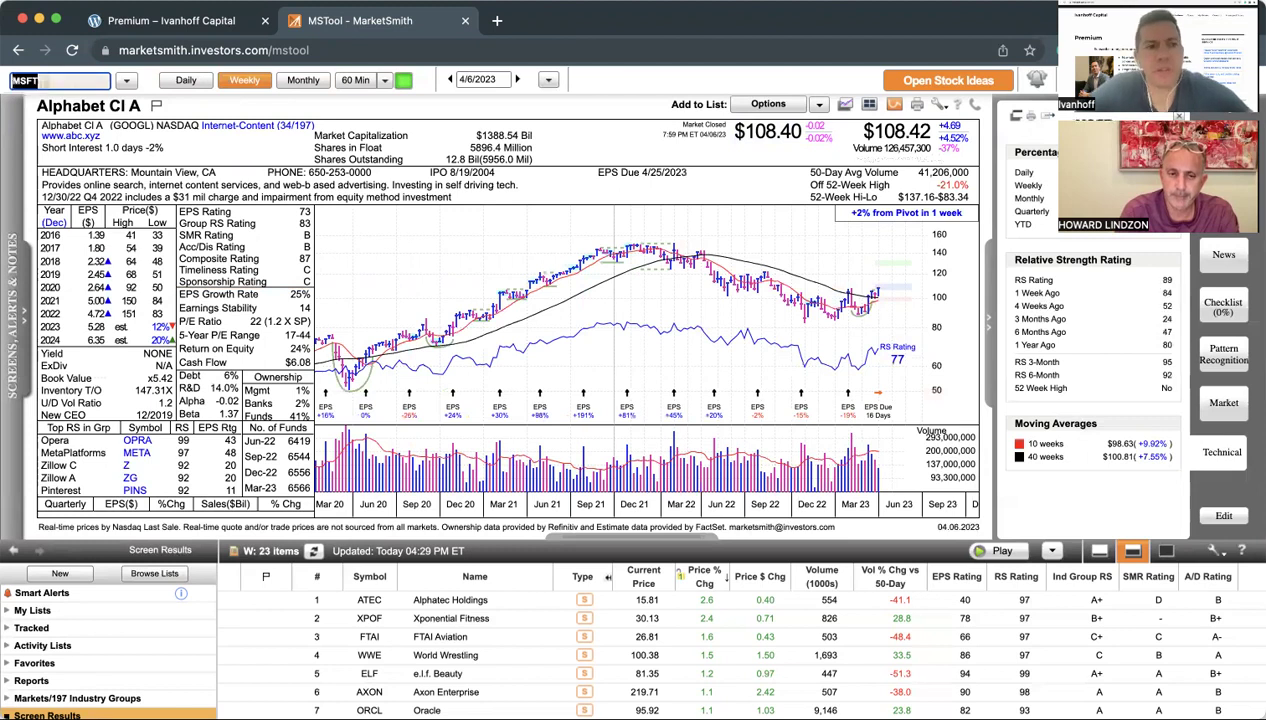
{"action": "key", "text": "Return"}
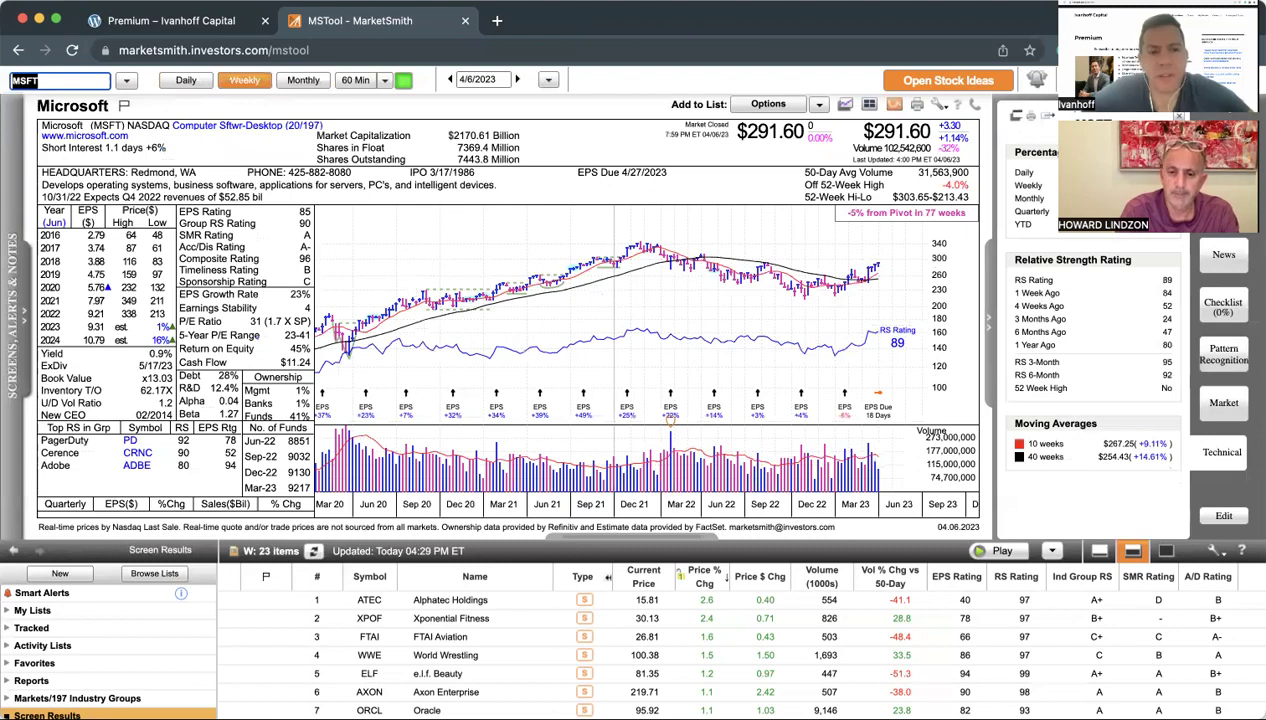
{"action": "type", "text": "NVDA"}
{"action": "key", "text": "Return"}
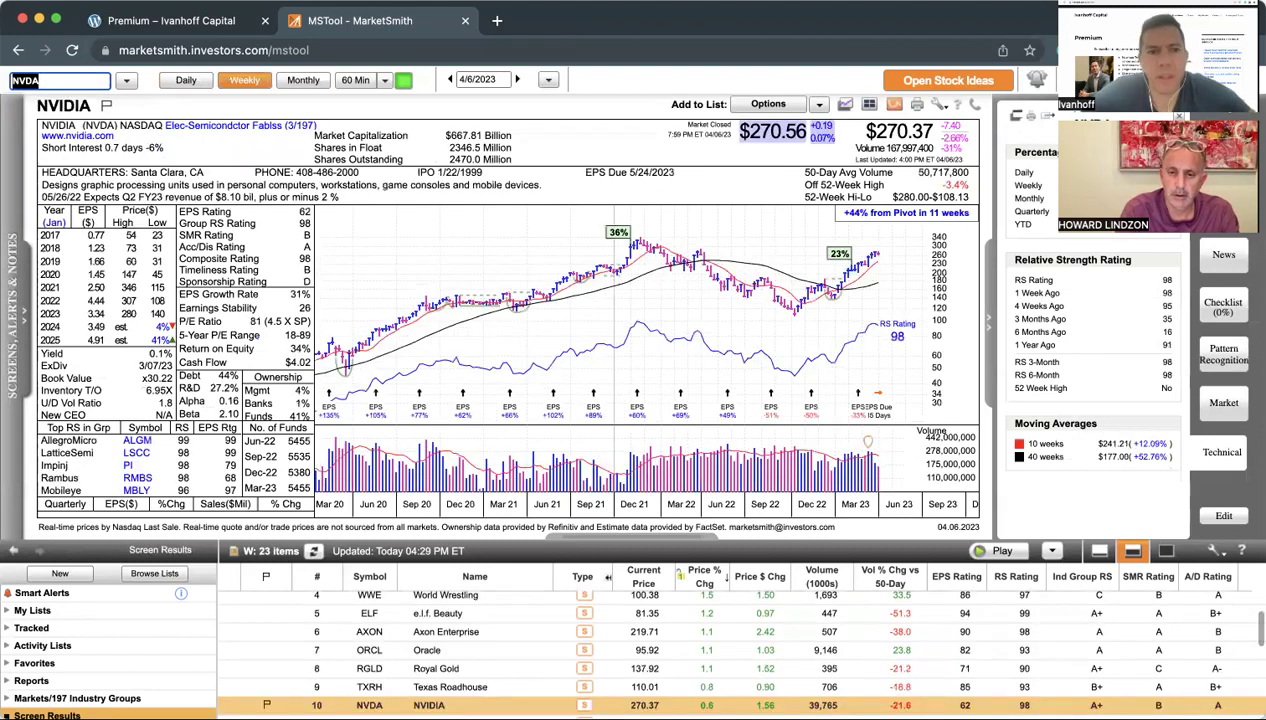
Switch the chart to the daily timeframe and load Apple (AAPL).
{"action": "left_click", "coordinate": [194, 81]}
{"action": "type", "text": "AAPL"}
{"action": "key", "text": "Return"}
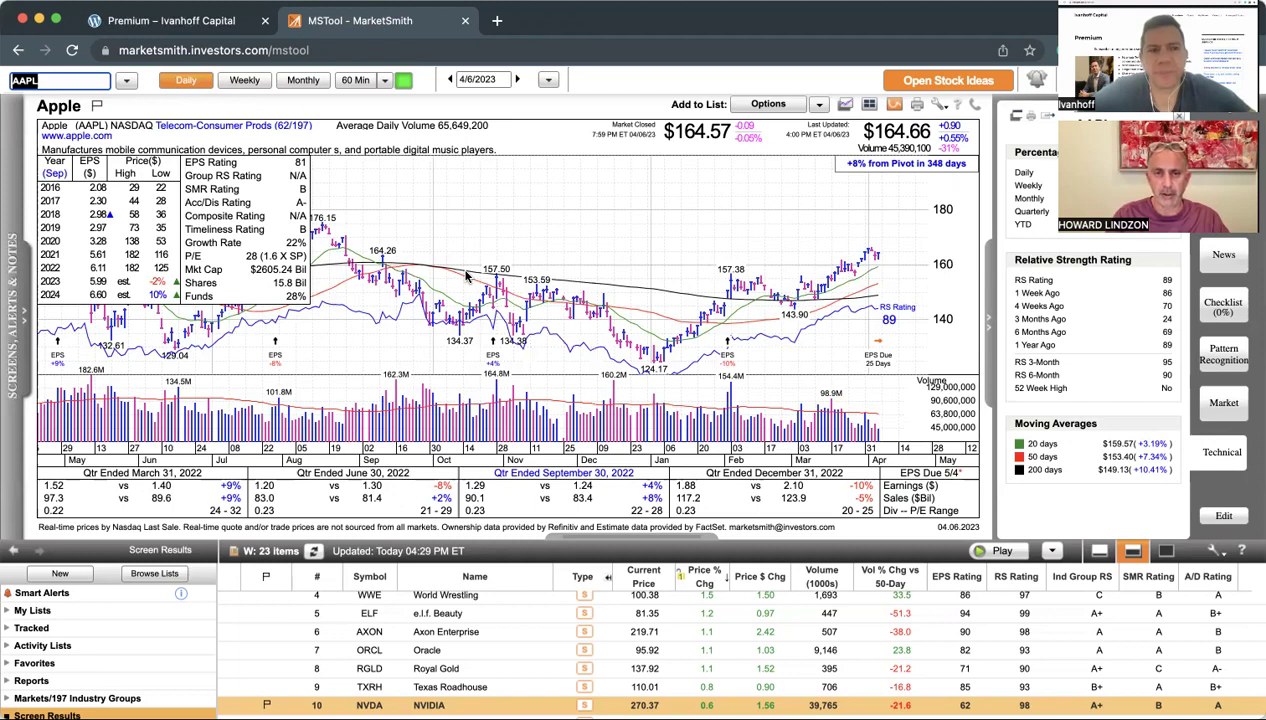
Compare the daily charts of the semiconductor stocks NVIDIA (NVDA) and Advanced Micro Devices (AMD).
{"action": "type", "text": "NVDA"}
{"action": "key", "text": "Return"}
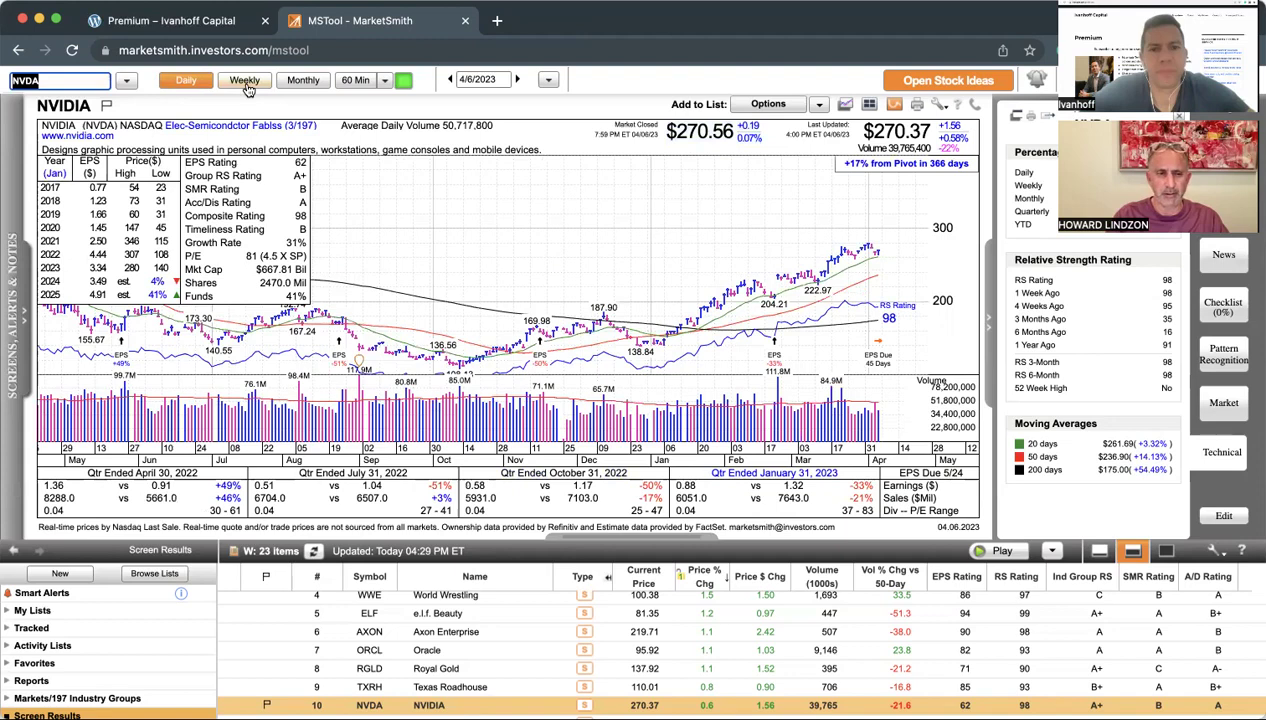
{"action": "type", "text": "AMD"}
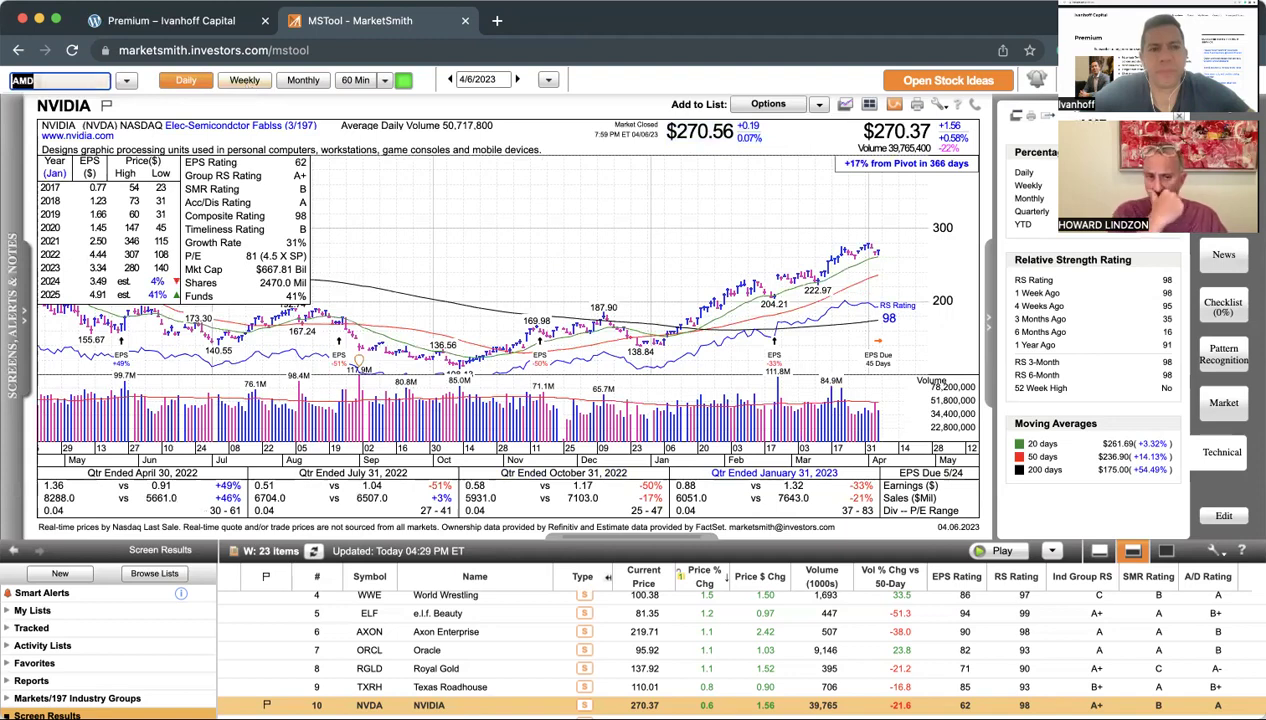
{"action": "key", "text": "Return"}
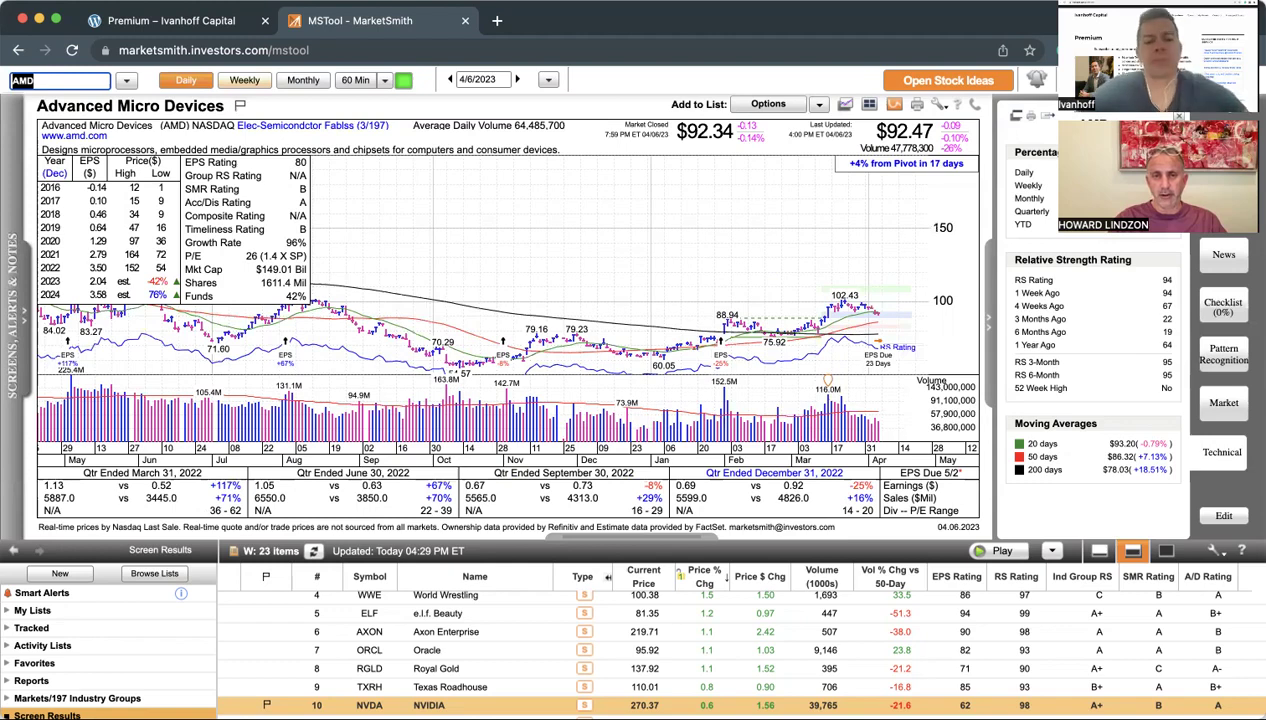
Revisit the daily charts of QQQ and SPY, and inspect SPY's price data for 01/18/2023.
{"action": "type", "text": "QQQ"}
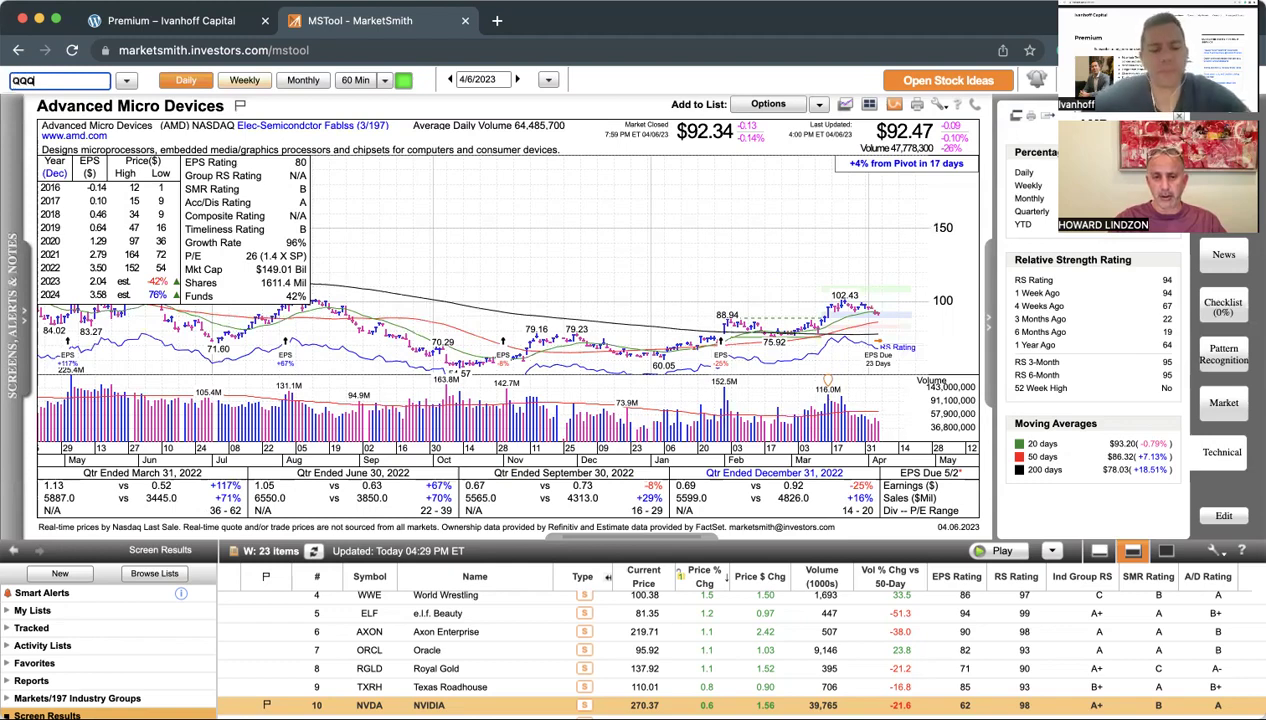
{"action": "key", "text": "Return"}
{"action": "type", "text": "SPY"}
{"action": "key", "text": "Return"}
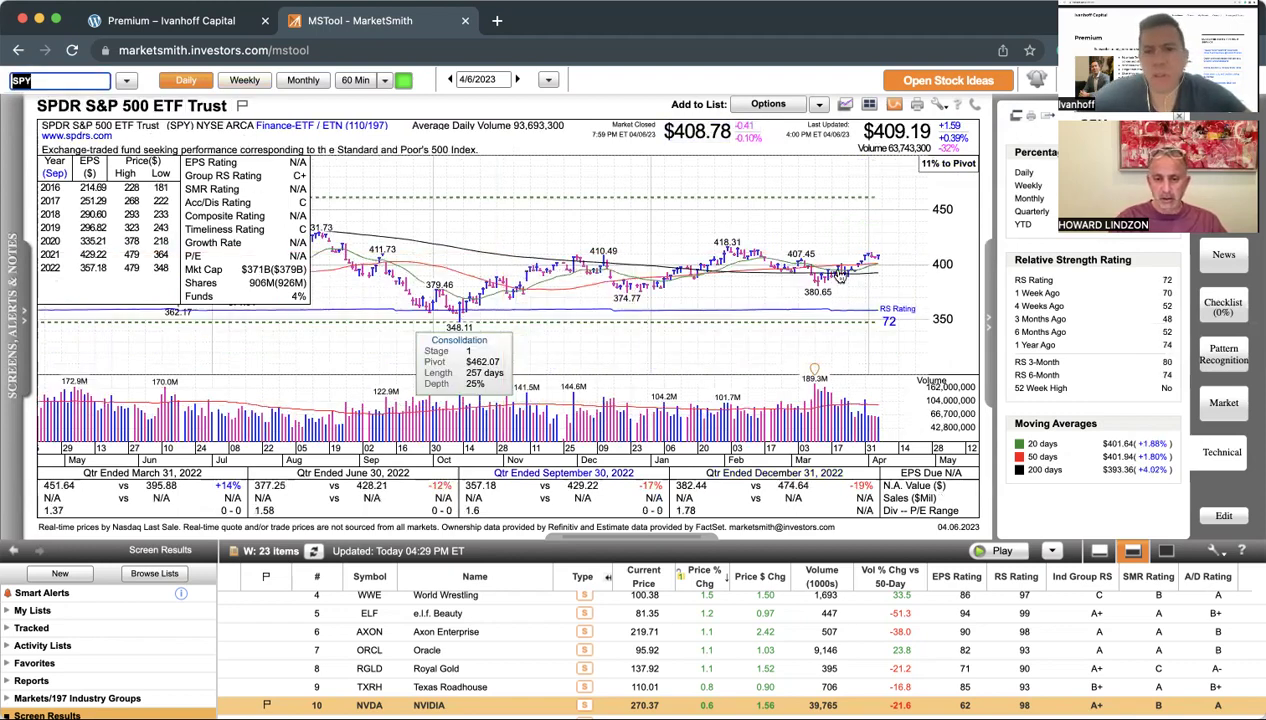
{"action": "mouse_move", "coordinate": [692, 262]}
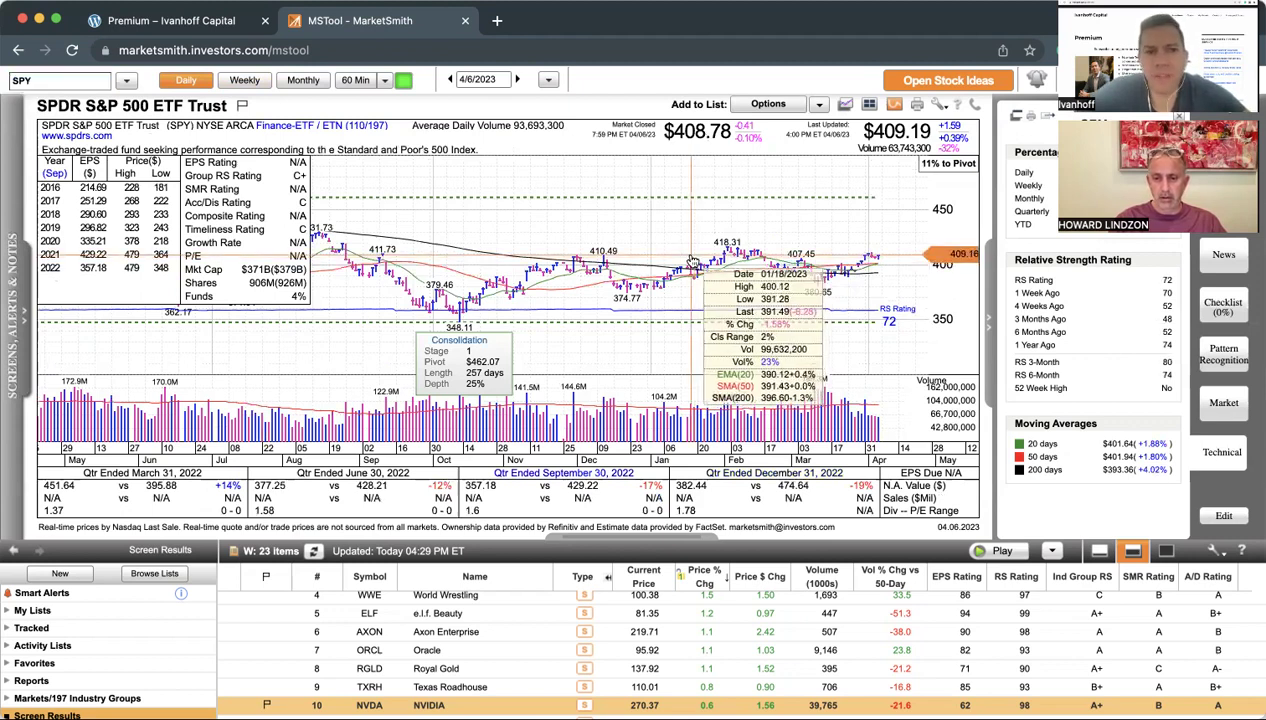
{"action": "left_click", "coordinate": [692, 262]}
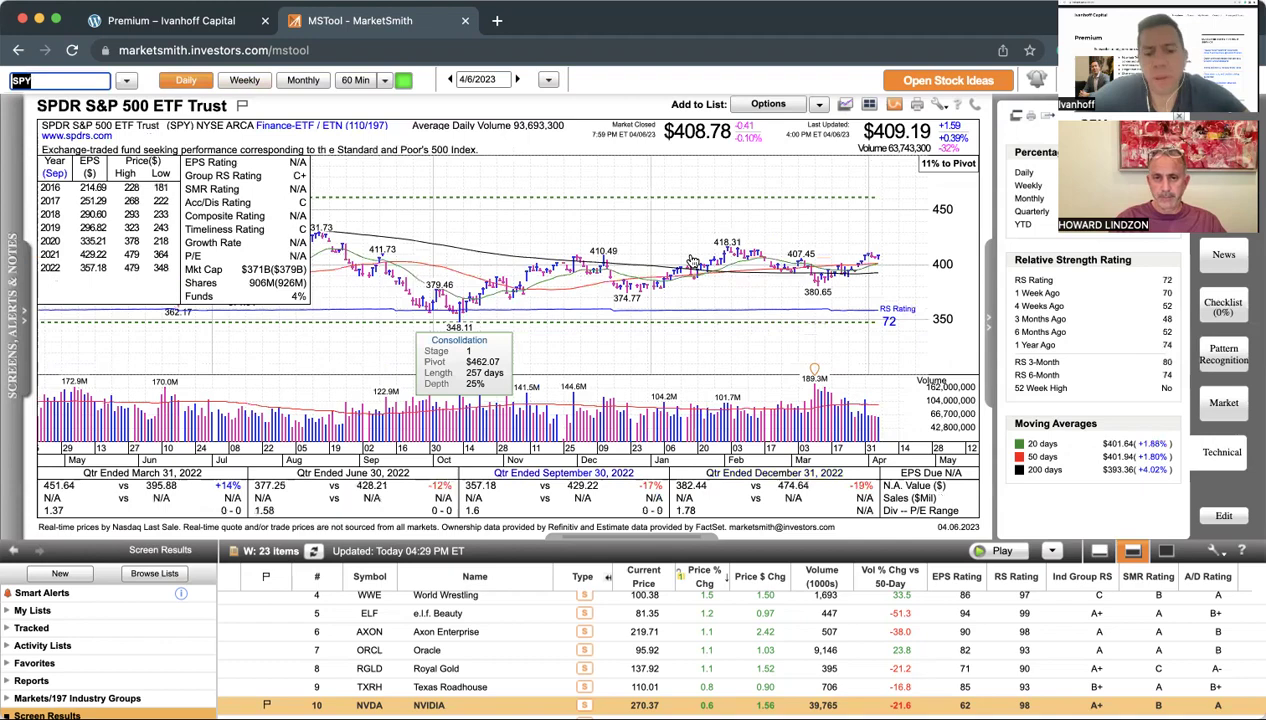
View the daily charts of the regional ETFs for Europe (FEZ), China (FXI) and Latin America (ILF).
{"action": "type", "text": "FEZ"}
{"action": "key", "text": "Return"}
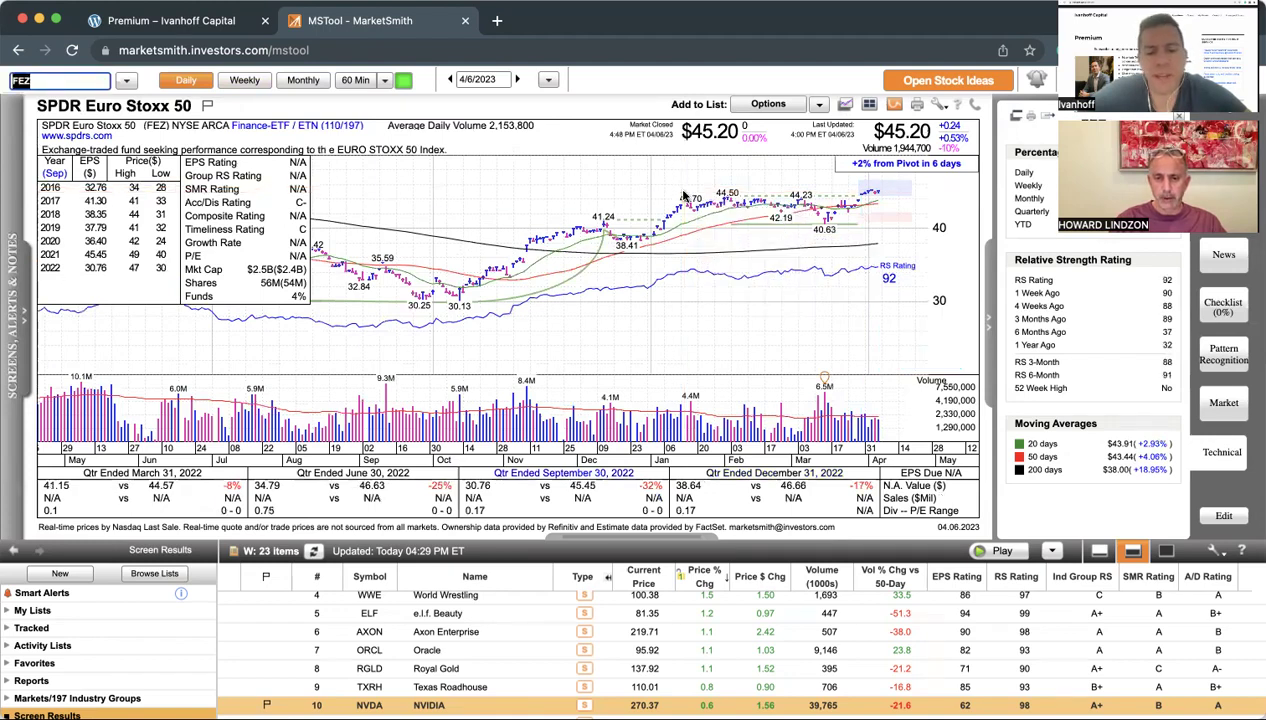
{"action": "type", "text": "FXI"}
{"action": "key", "text": "Return"}
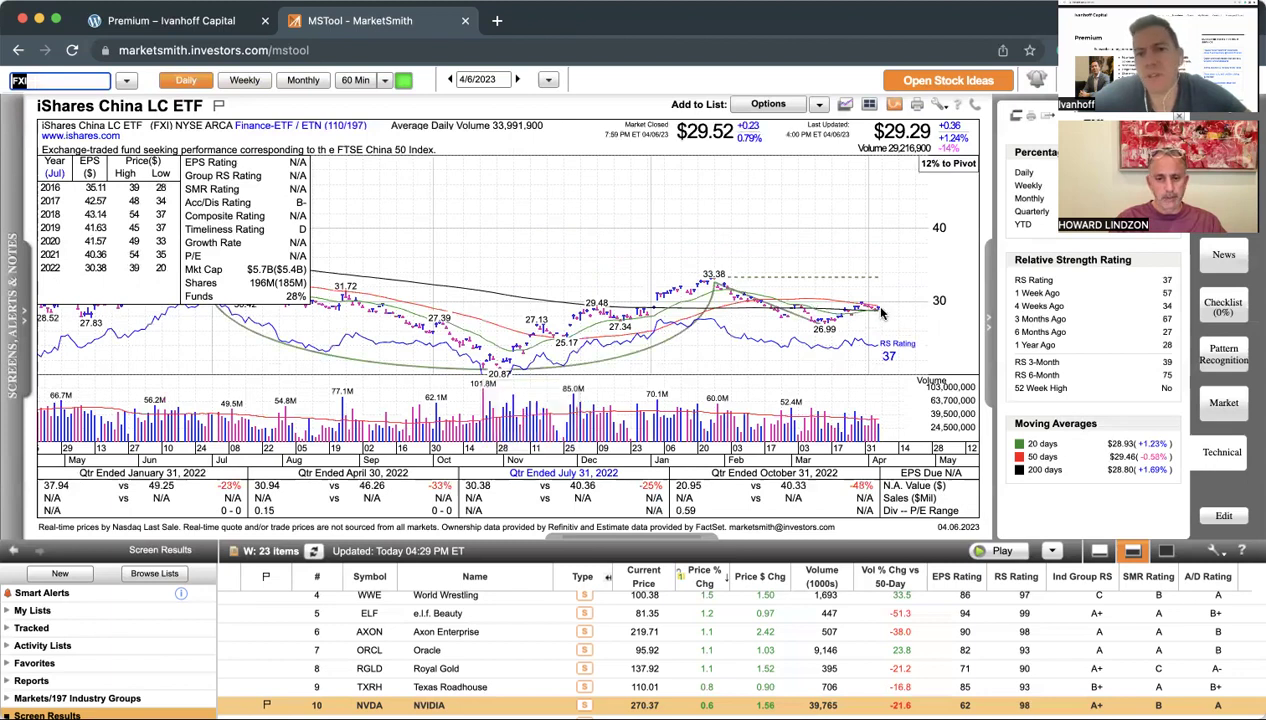
{"action": "mouse_move", "coordinate": [878, 316]}
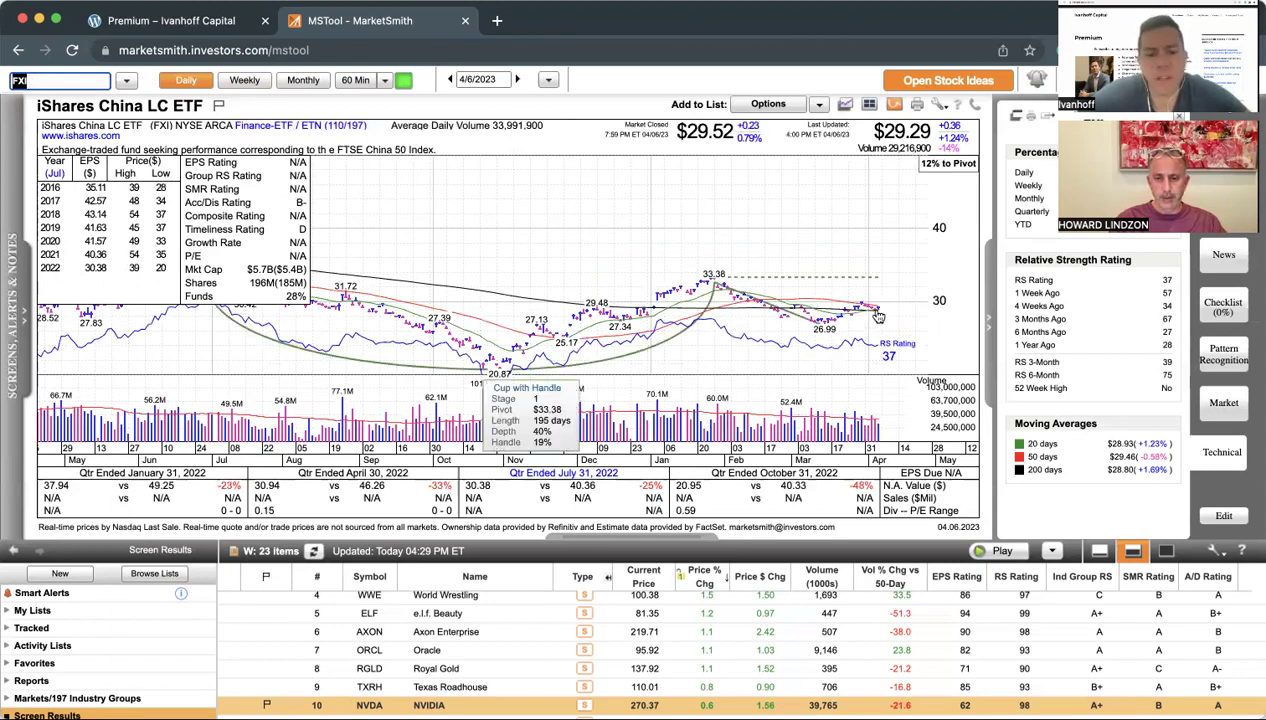
{"action": "type", "text": "ILF"}
{"action": "key", "text": "Return"}
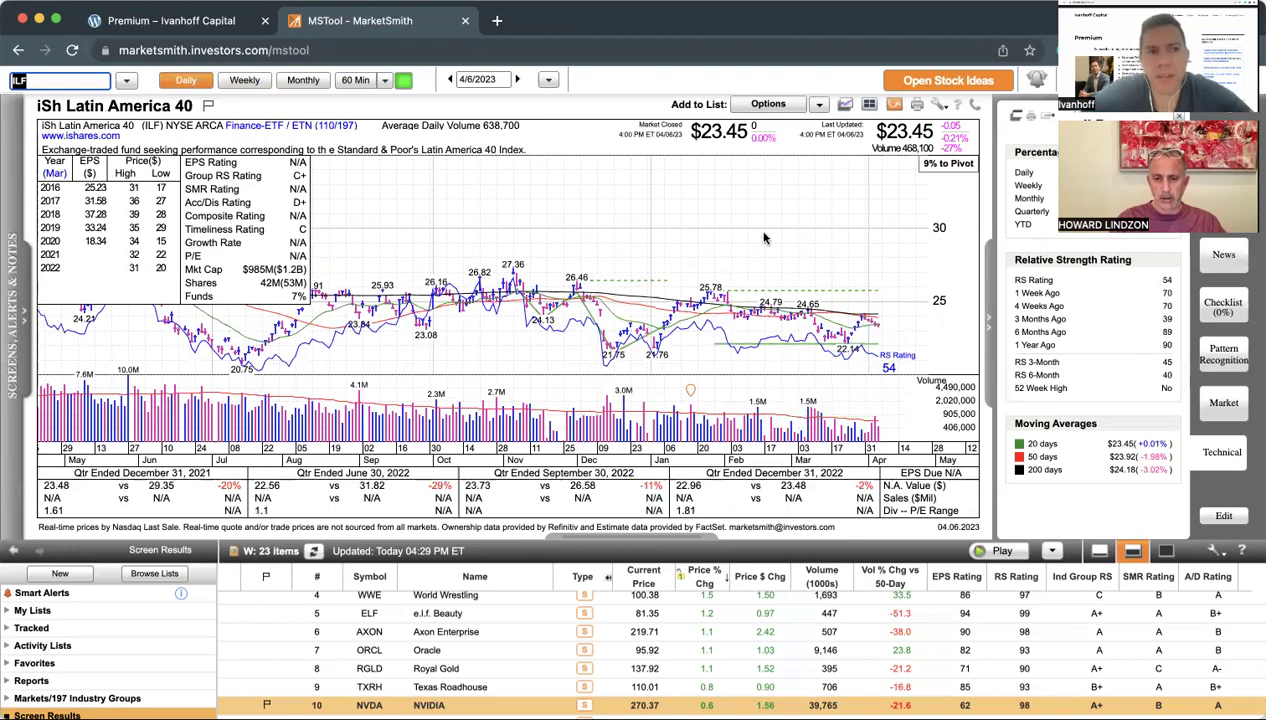
Load the US dollar ETF UUP and examine its trend on the daily and weekly charts.
{"action": "type", "text": "UUP"}
{"action": "key", "text": "Return"}
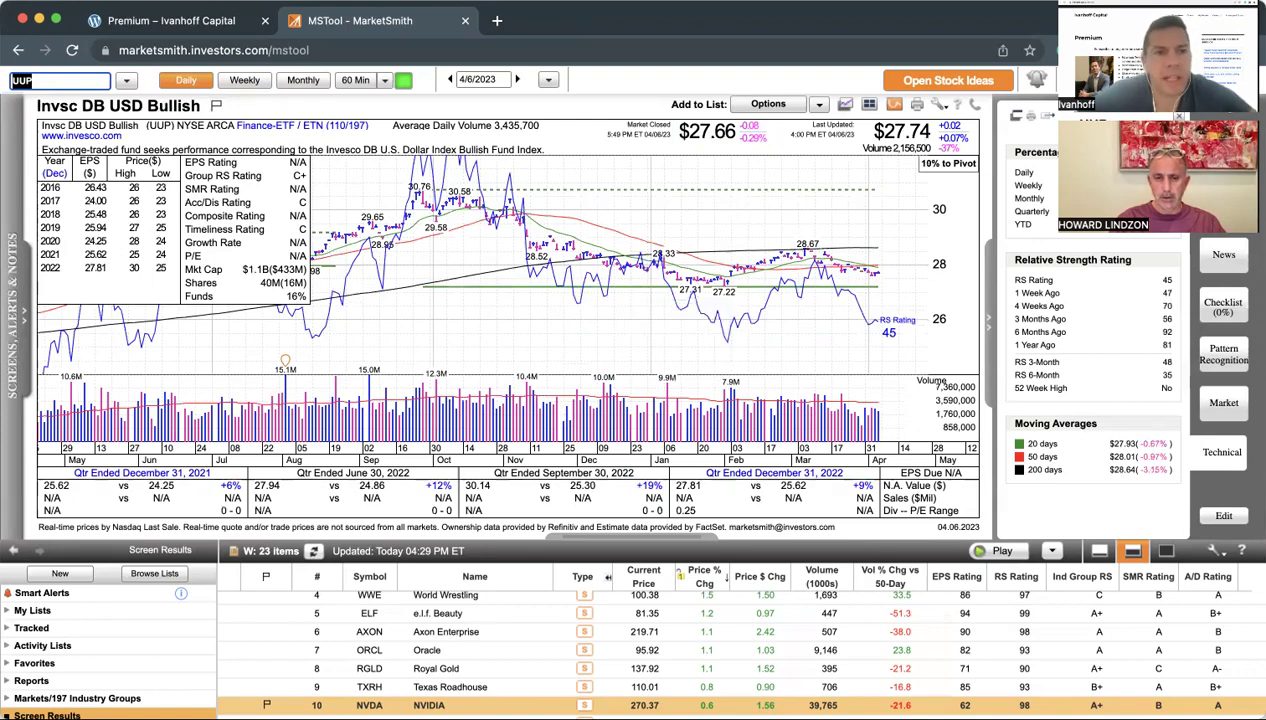
{"action": "left_click", "coordinate": [258, 80]}
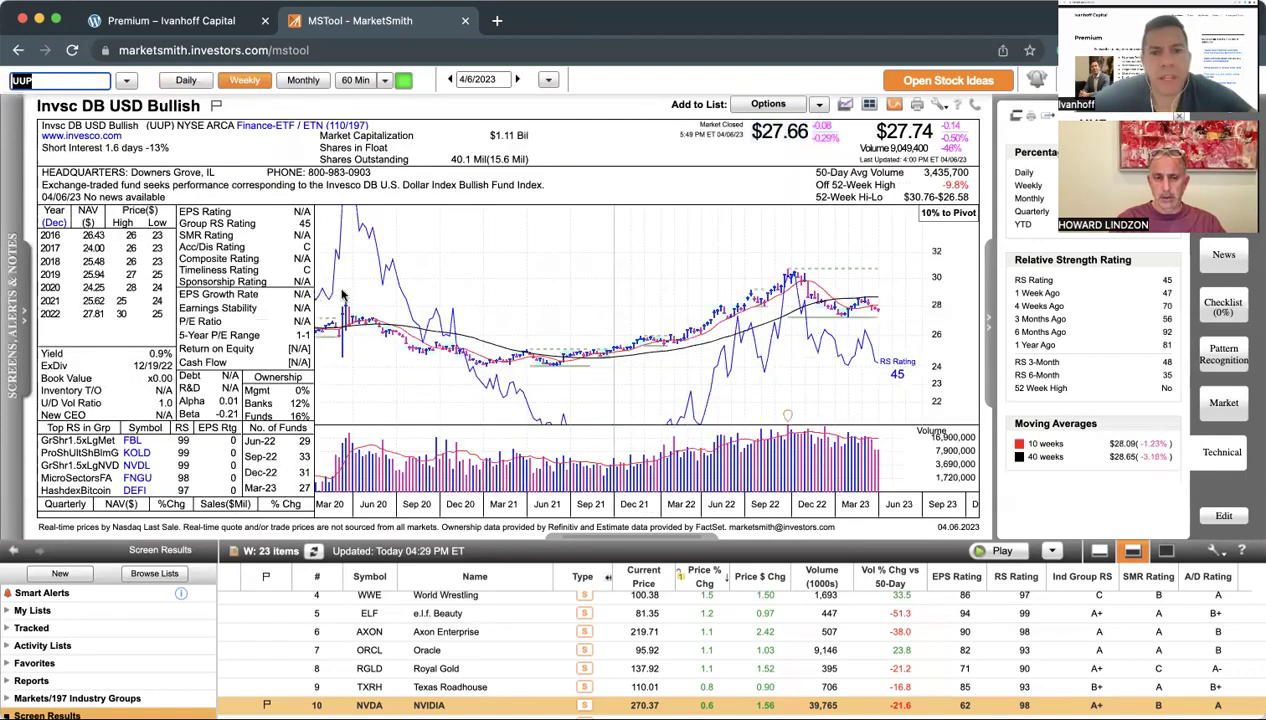
{"action": "left_click", "coordinate": [189, 86]}
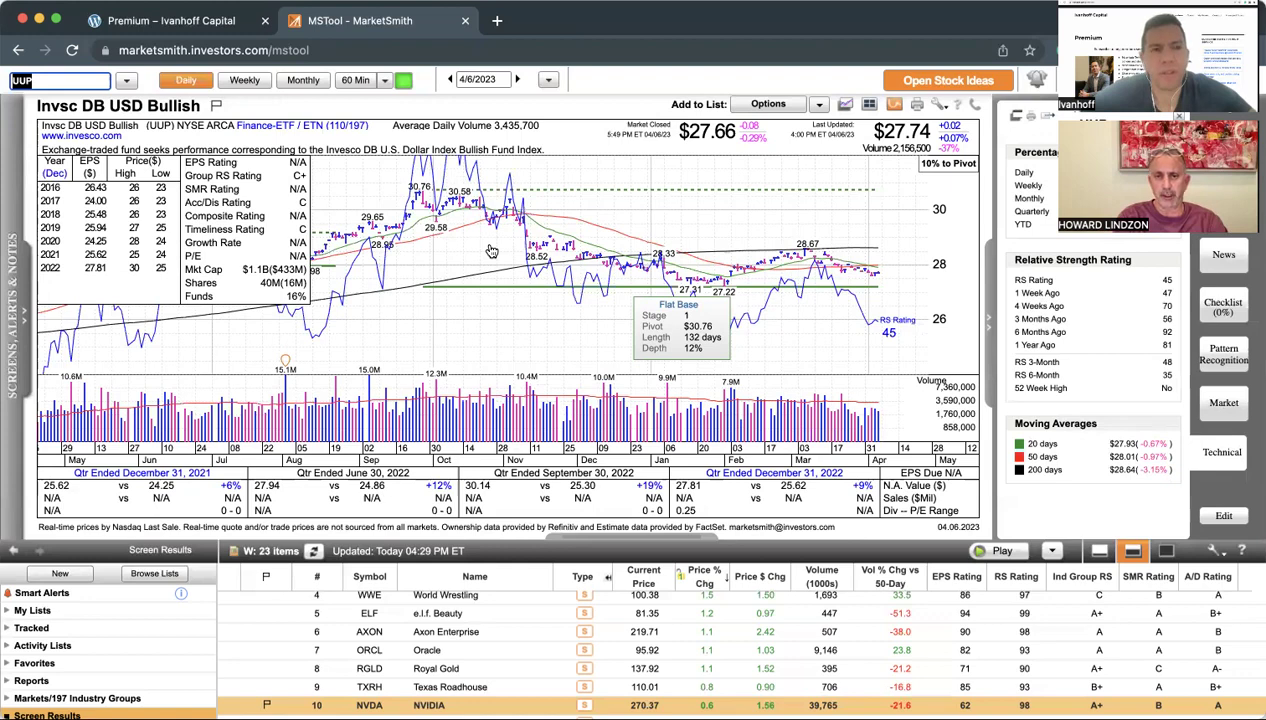
Look up the LVMH ADR (LVMUY) and show its weekly chart.
{"action": "type", "text": "LVM"}
{"action": "left_click", "coordinate": [80, 133]}
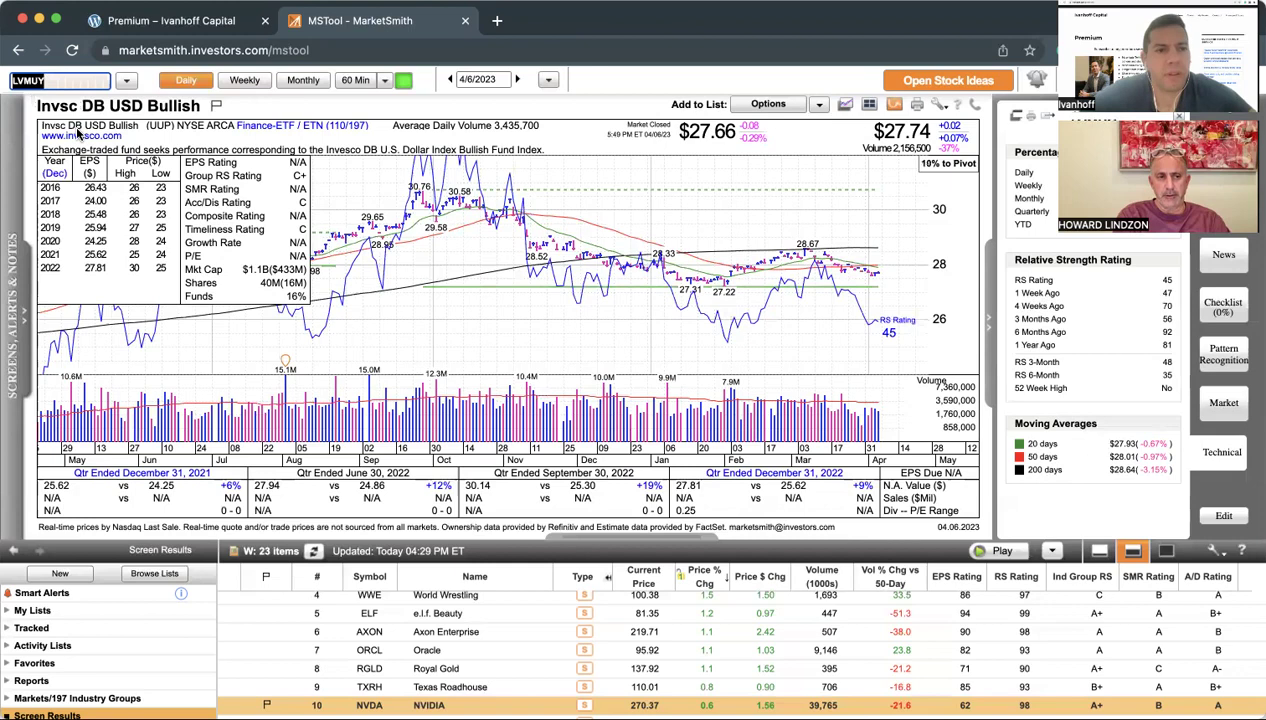
{"action": "left_click", "coordinate": [245, 84]}
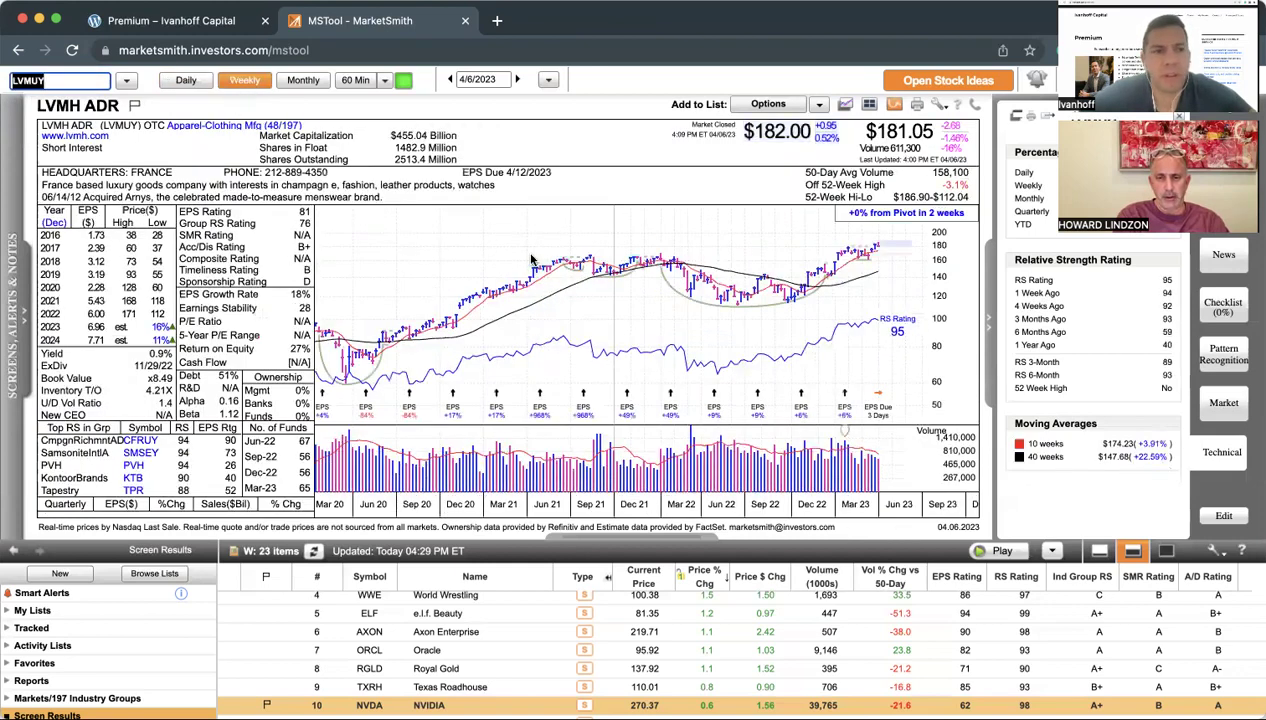
View Ferrari's (RACE) weekly chart and its late-2020 flat base details, and return to the LVMH ADR (LVMUY).
{"action": "type", "text": "RACE"}
{"action": "key", "text": "Return"}
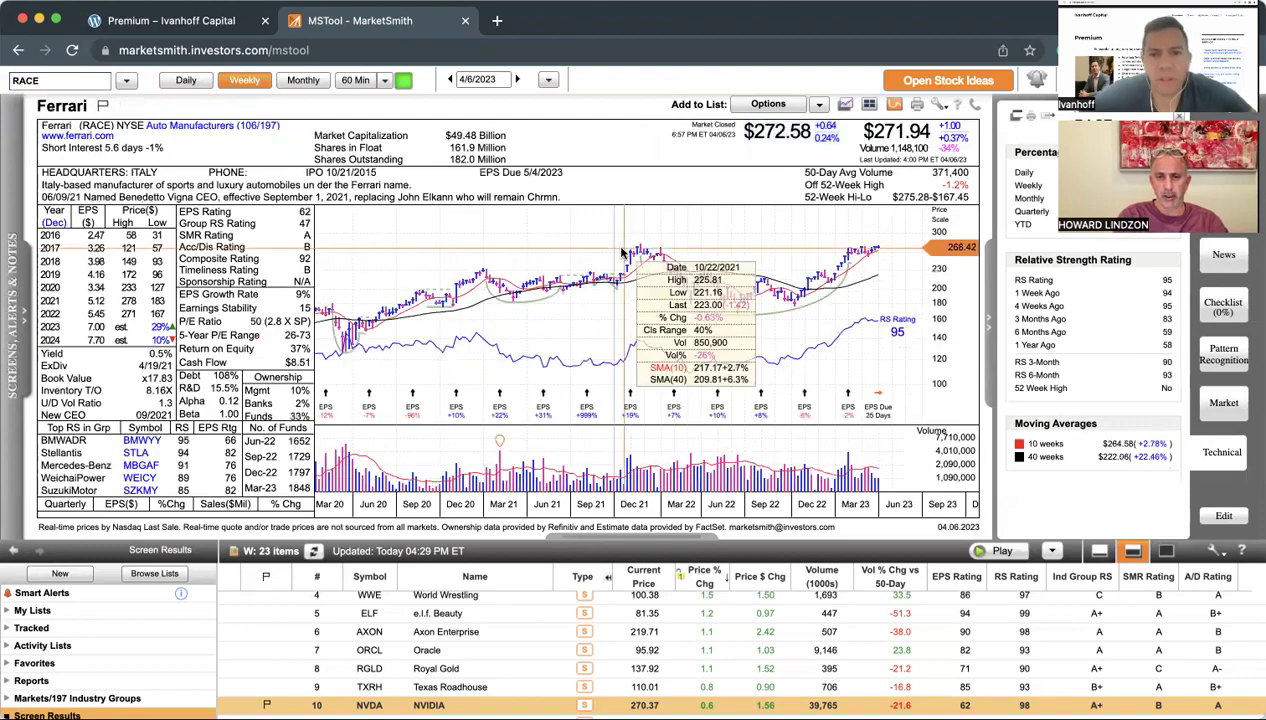
{"action": "mouse_move", "coordinate": [432, 305]}
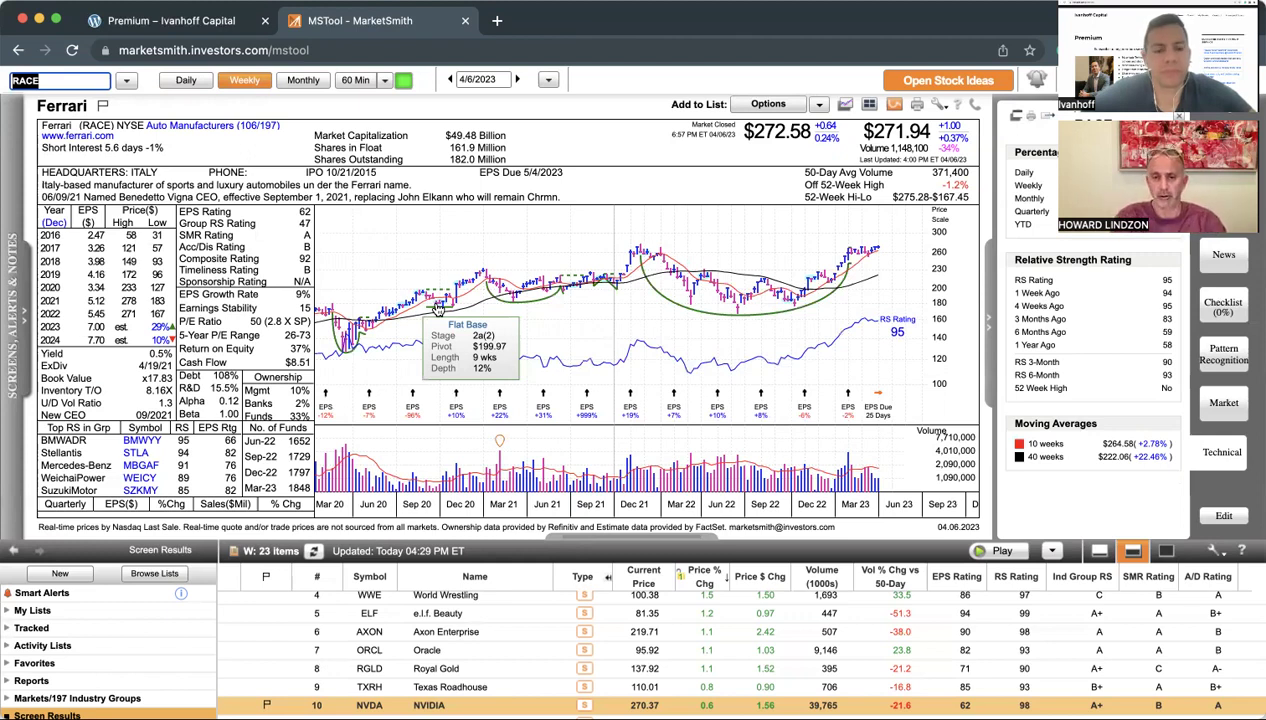
{"action": "type", "text": "LVMU"}
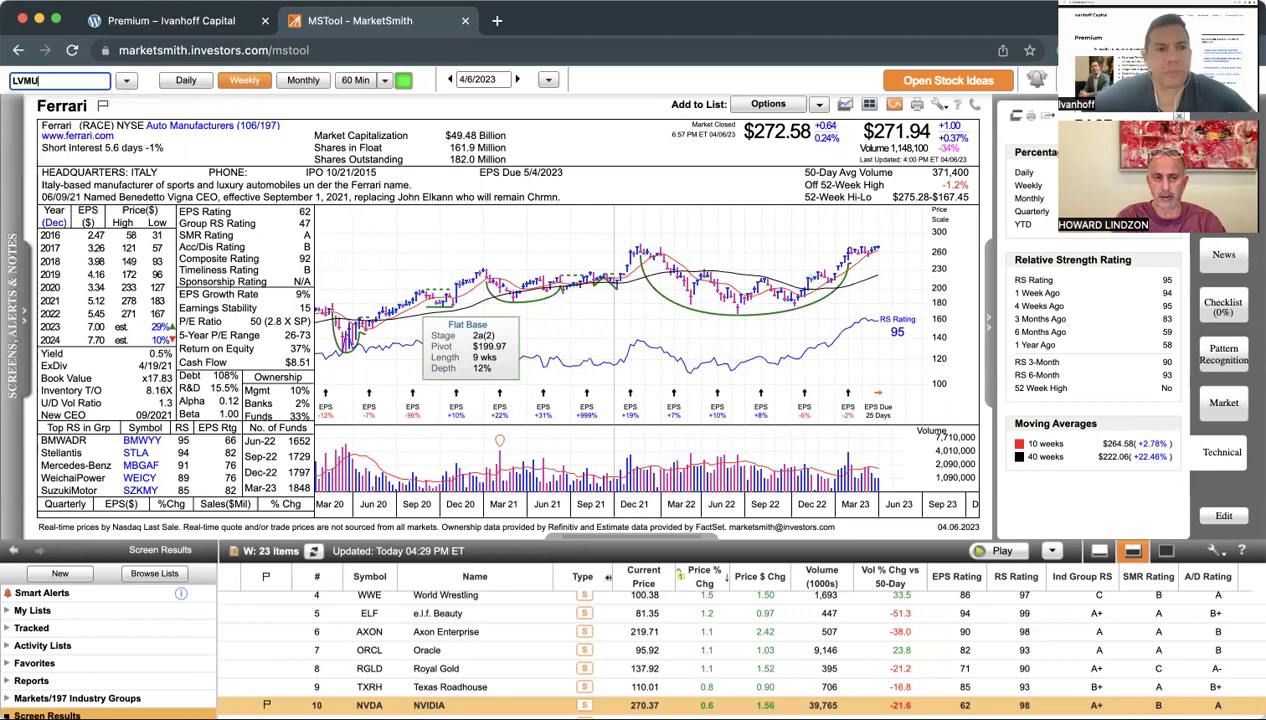
{"action": "left_click", "coordinate": [36, 126]}
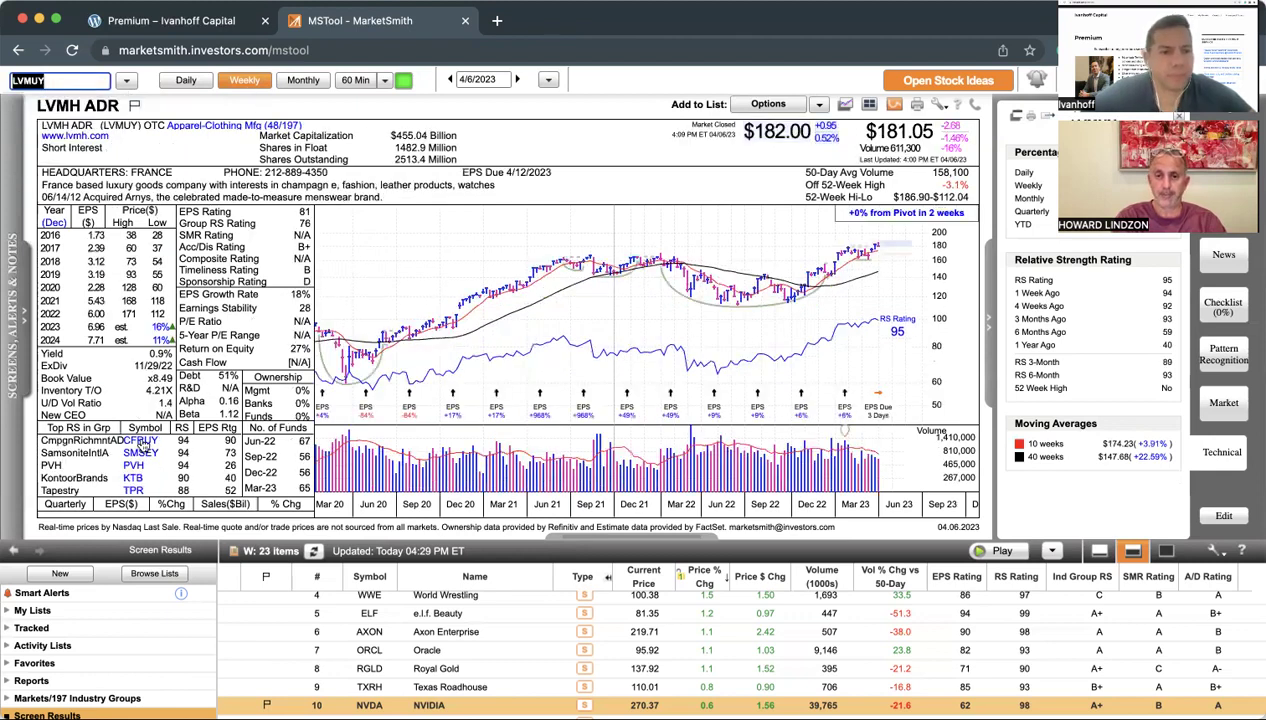
Step through the weekly charts of LVMH's top-ranked apparel group peers: CFRUY, SMSEY, PVH and KTB.
{"action": "left_click", "coordinate": [141, 441]}
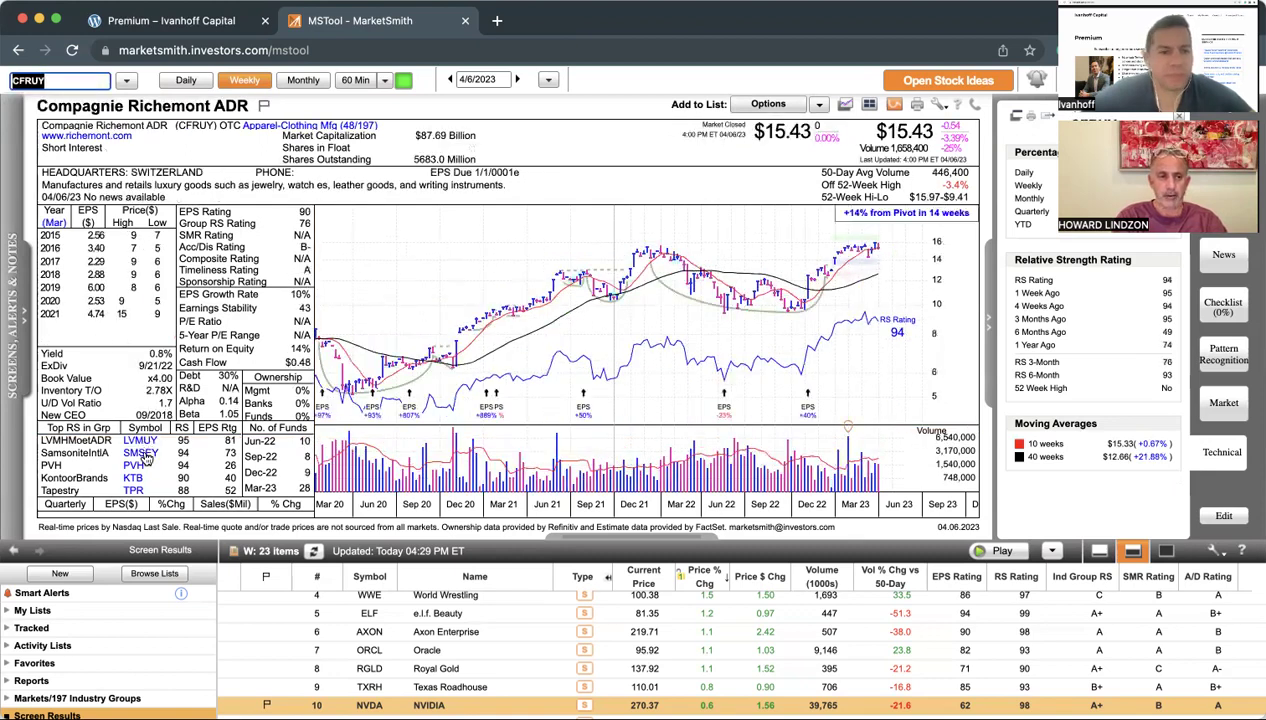
{"action": "left_click", "coordinate": [141, 453]}
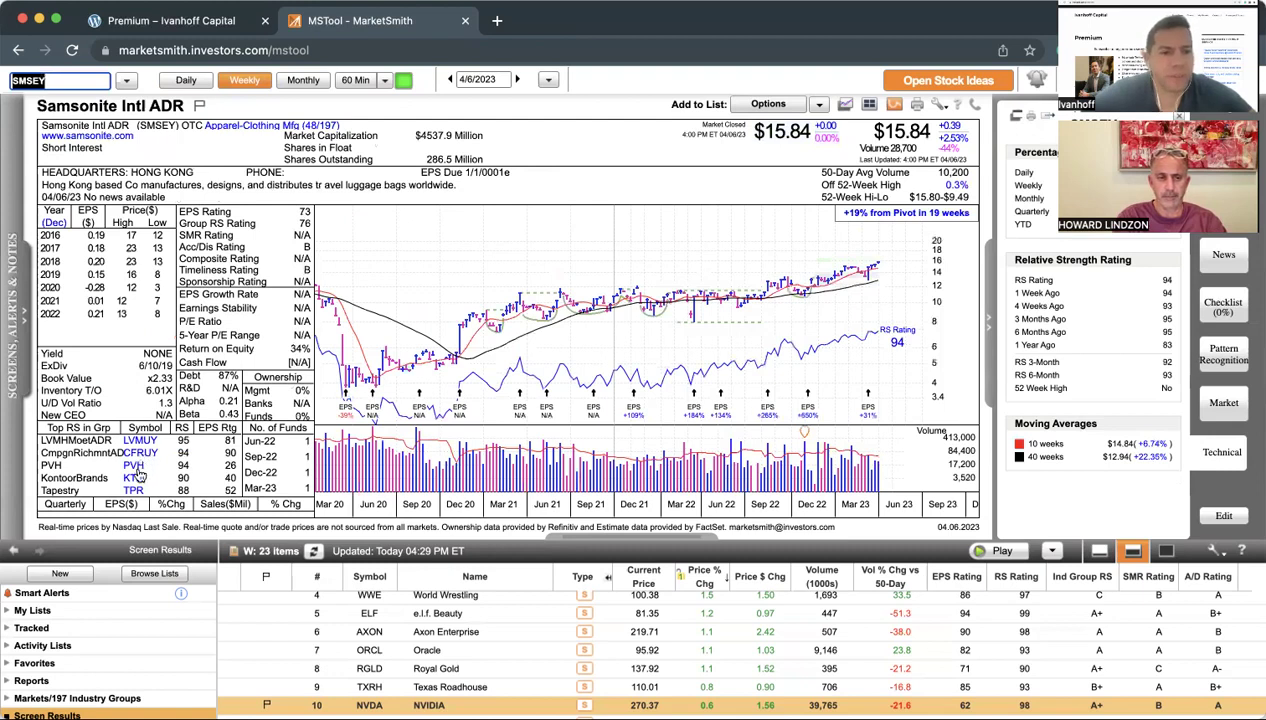
{"action": "left_click", "coordinate": [134, 465]}
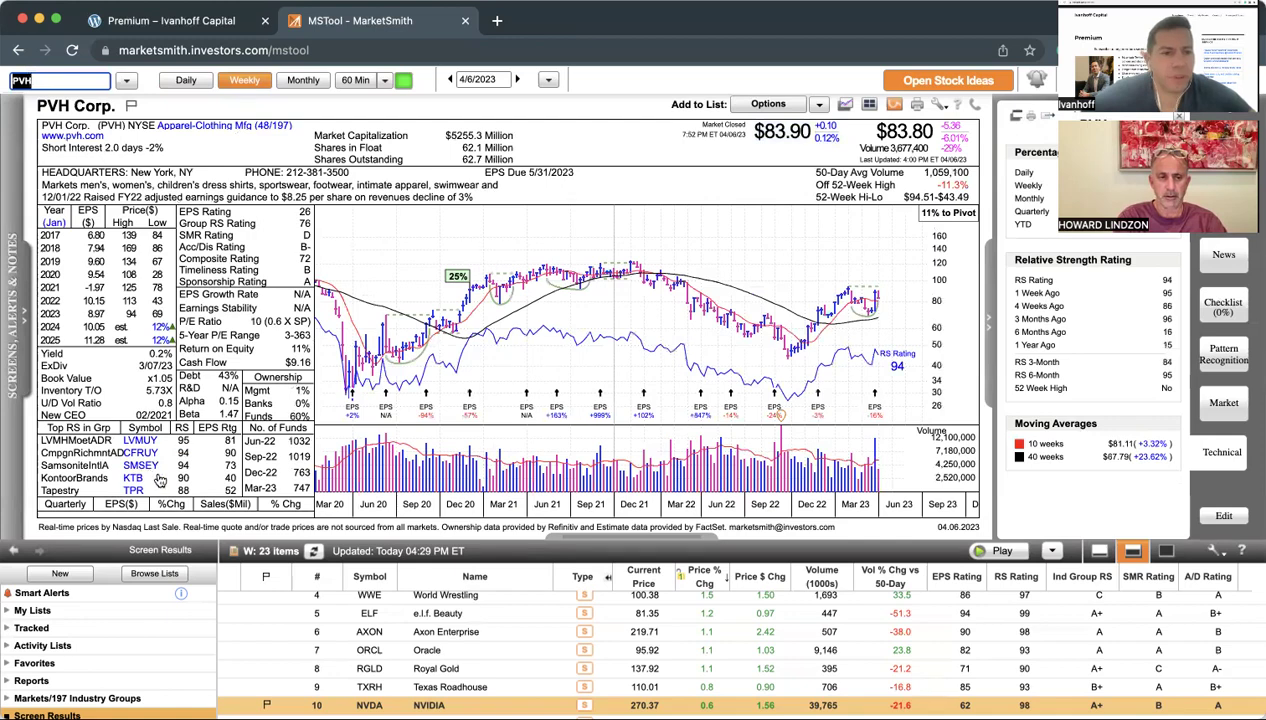
{"action": "left_click", "coordinate": [138, 479]}
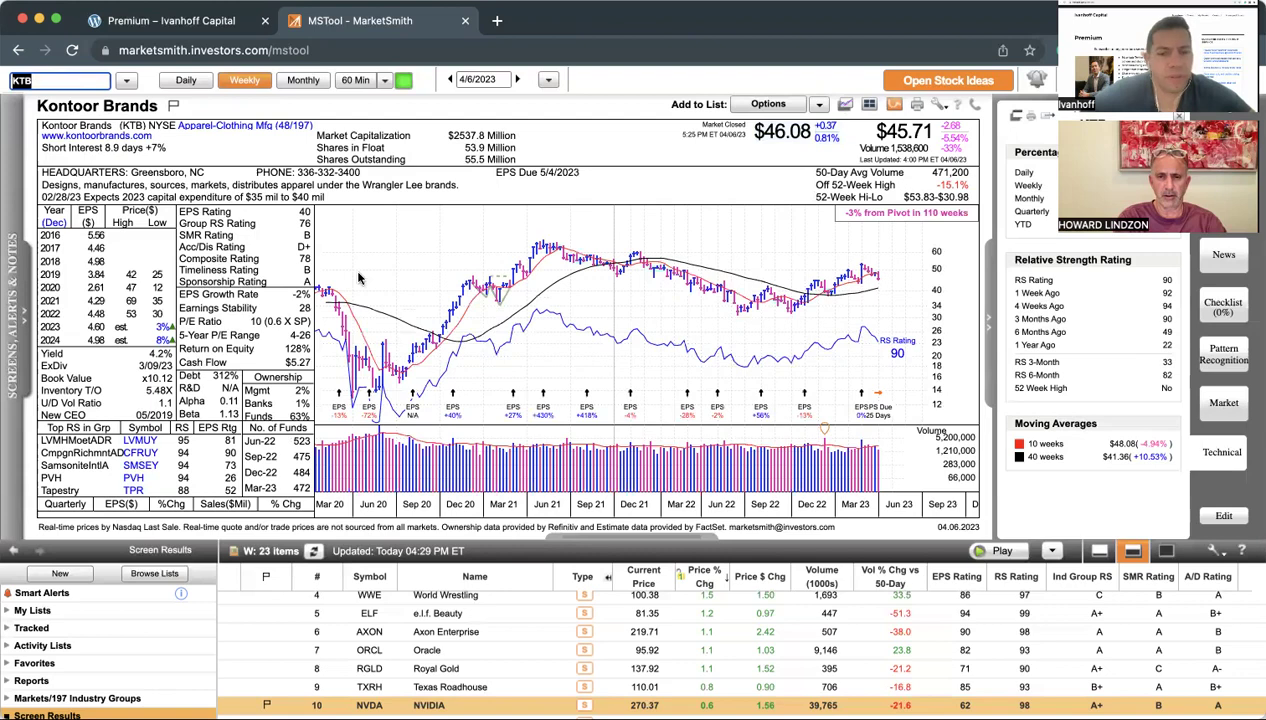
Look up Nike (NKE) and examine its weekly and daily charts.
{"action": "type", "text": "NKE"}
{"action": "key", "text": "Return"}
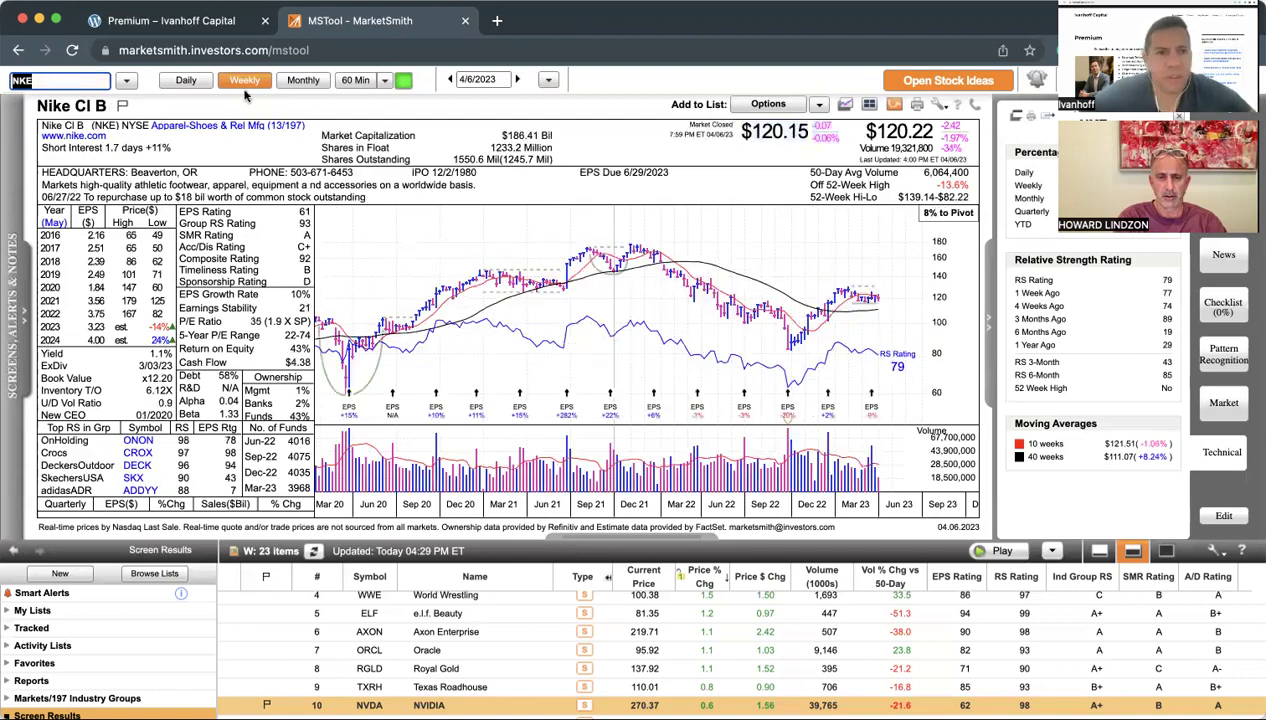
{"action": "left_click", "coordinate": [186, 80]}
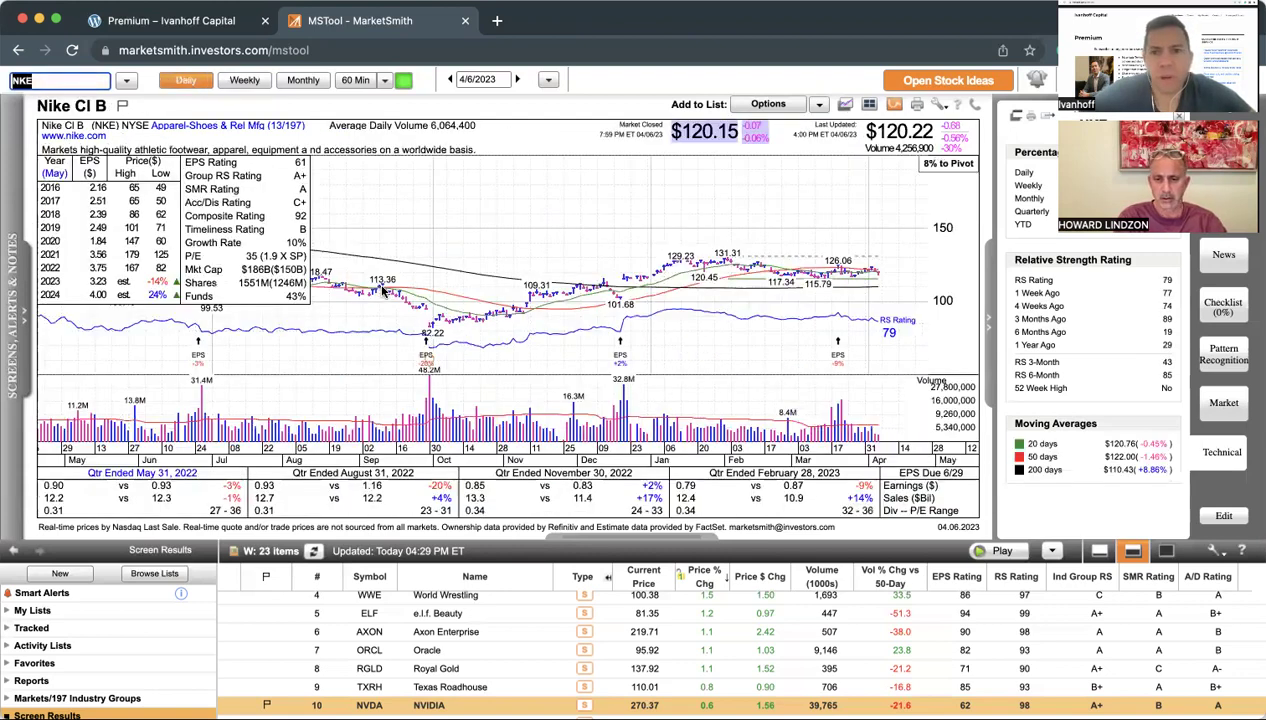
Load lululemon (LULU) and compare its daily and weekly charts, finishing on the daily timeframe.
{"action": "type", "text": "LULU"}
{"action": "key", "text": "Return"}
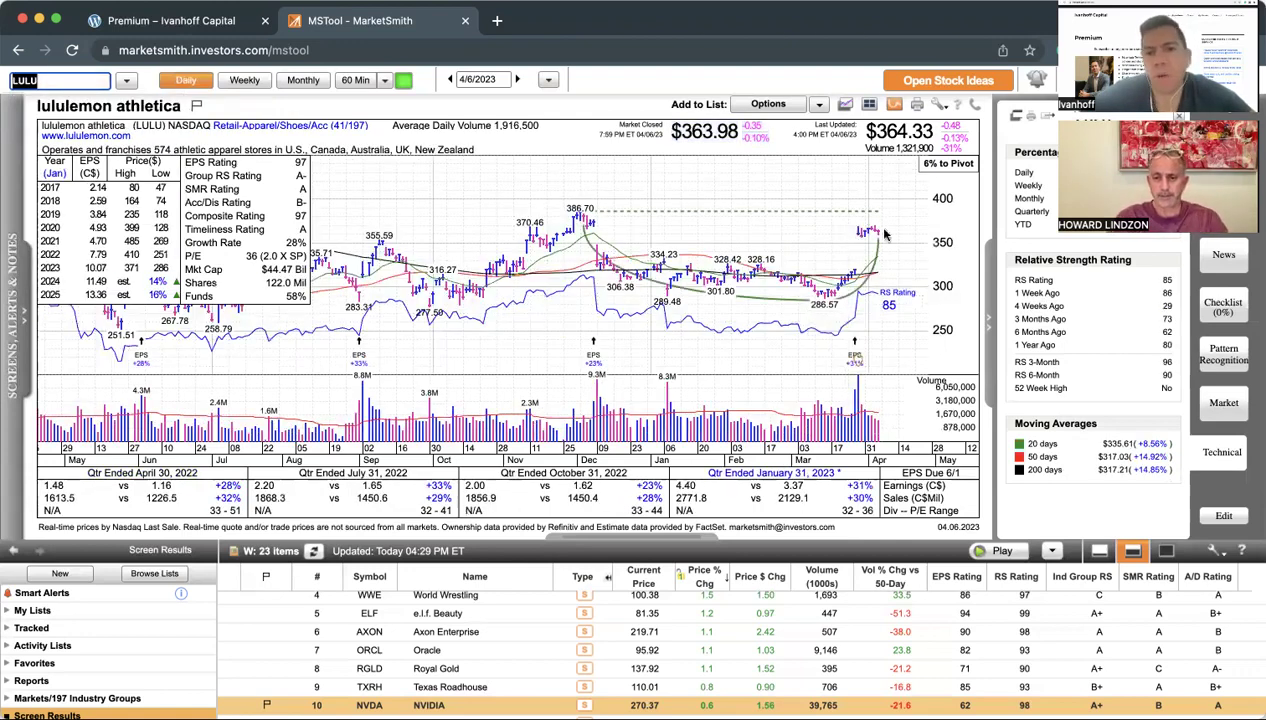
{"action": "left_click", "coordinate": [244, 84]}
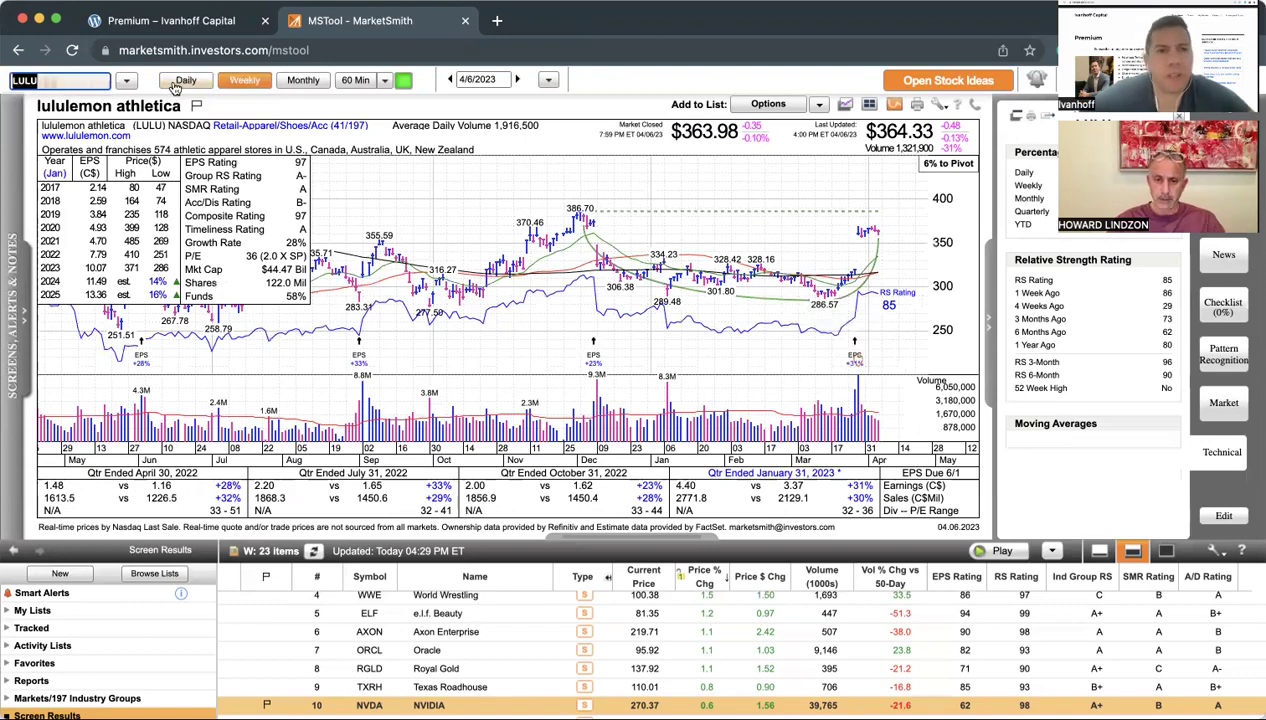
{"action": "left_click", "coordinate": [177, 84]}
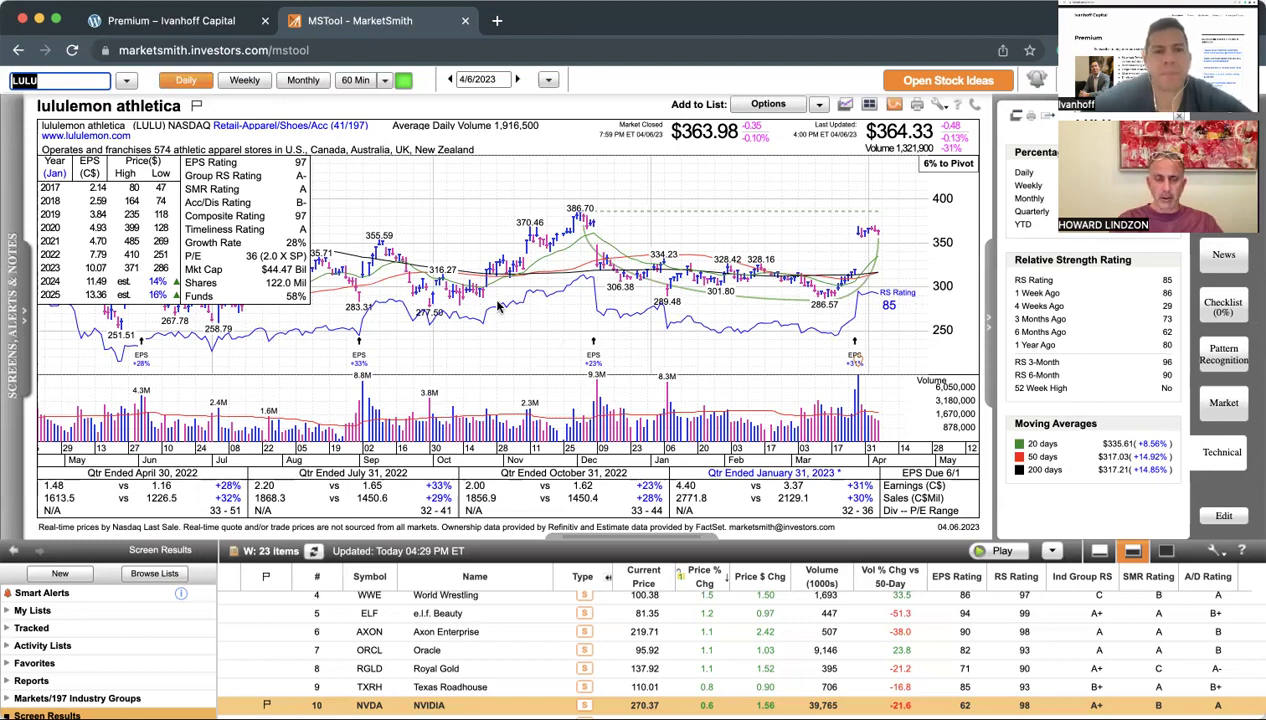
{"action": "left_click", "coordinate": [245, 80]}
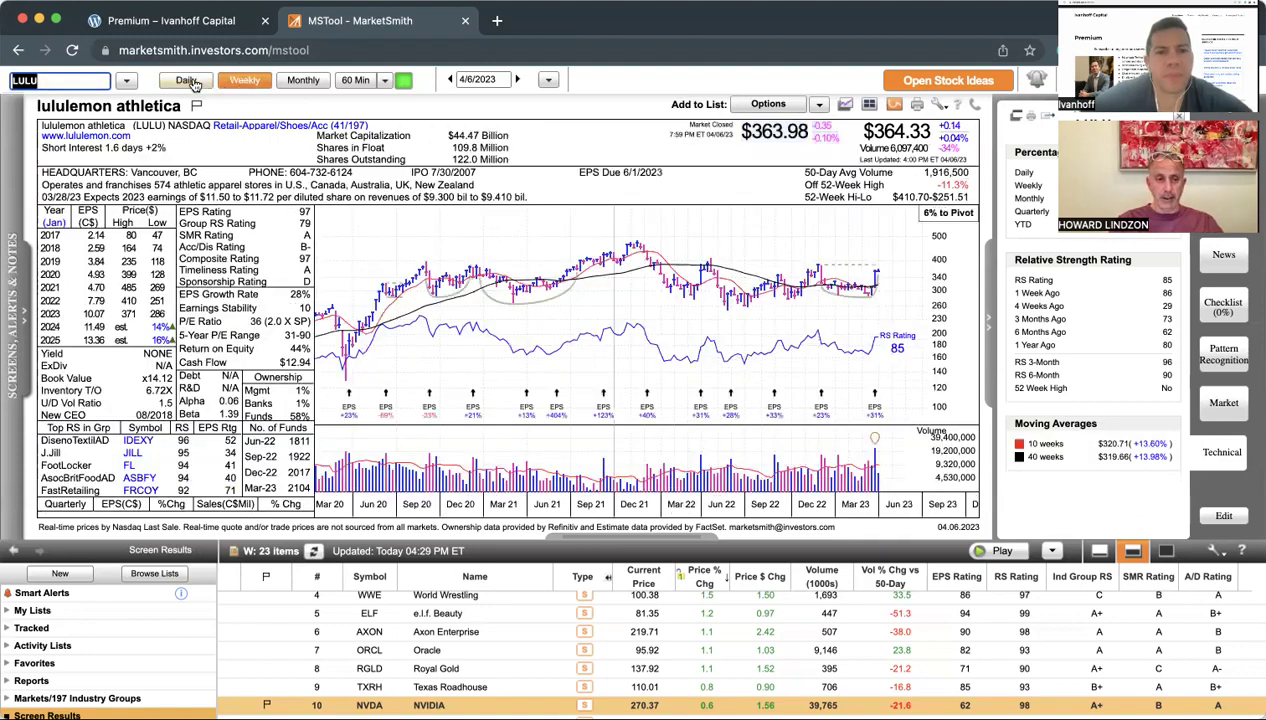
{"action": "left_click", "coordinate": [190, 81]}
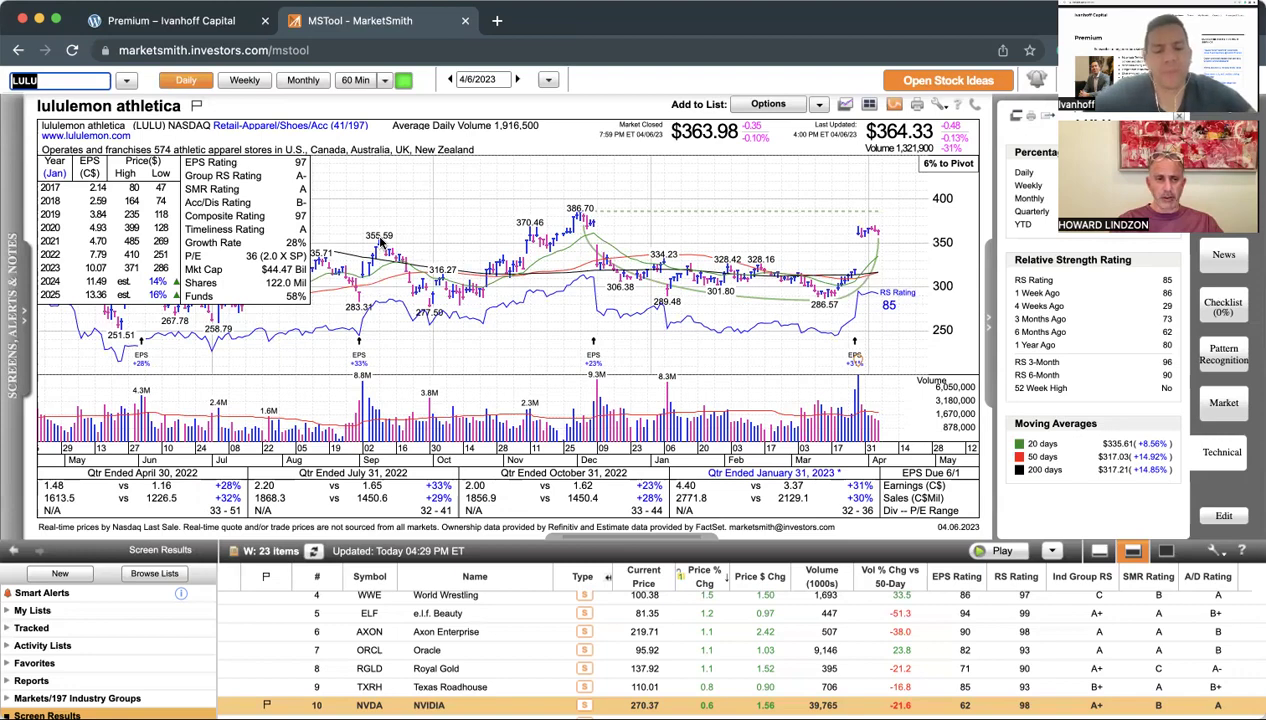
View the daily charts of Axon Enterprise (AXON) and Merck (MRK).
{"action": "type", "text": "AXON"}
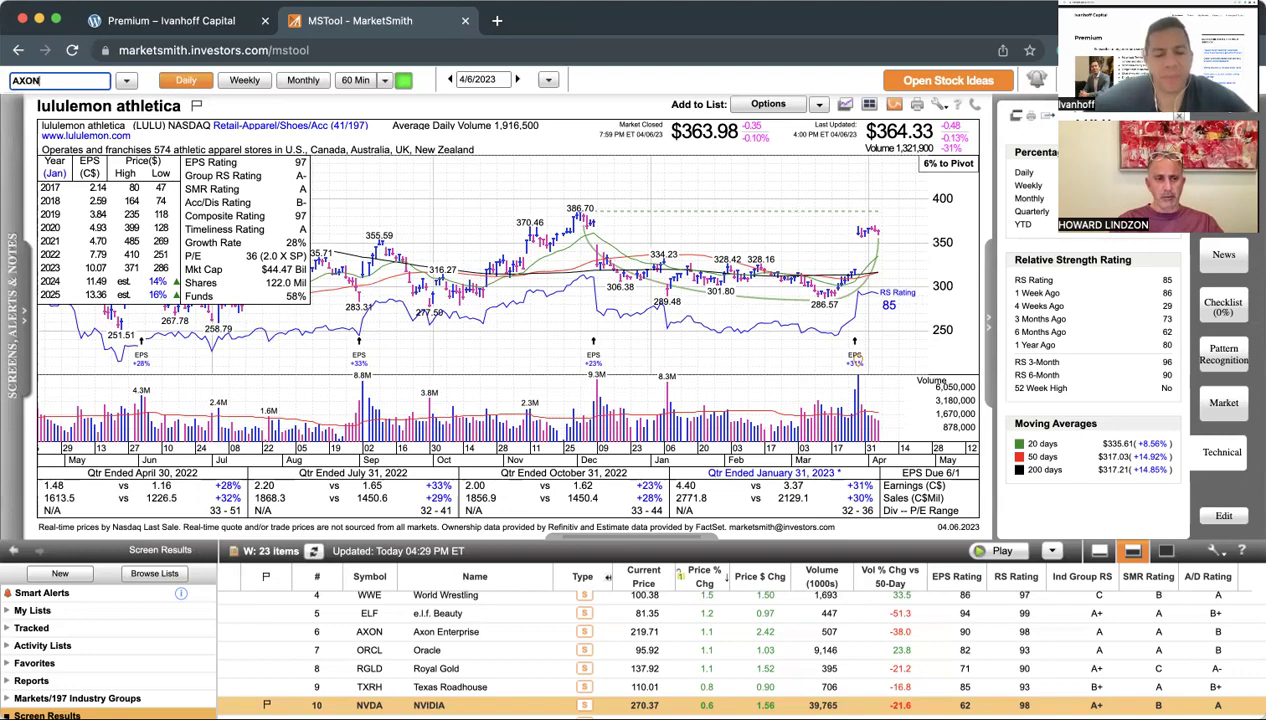
{"action": "key", "text": "Return"}
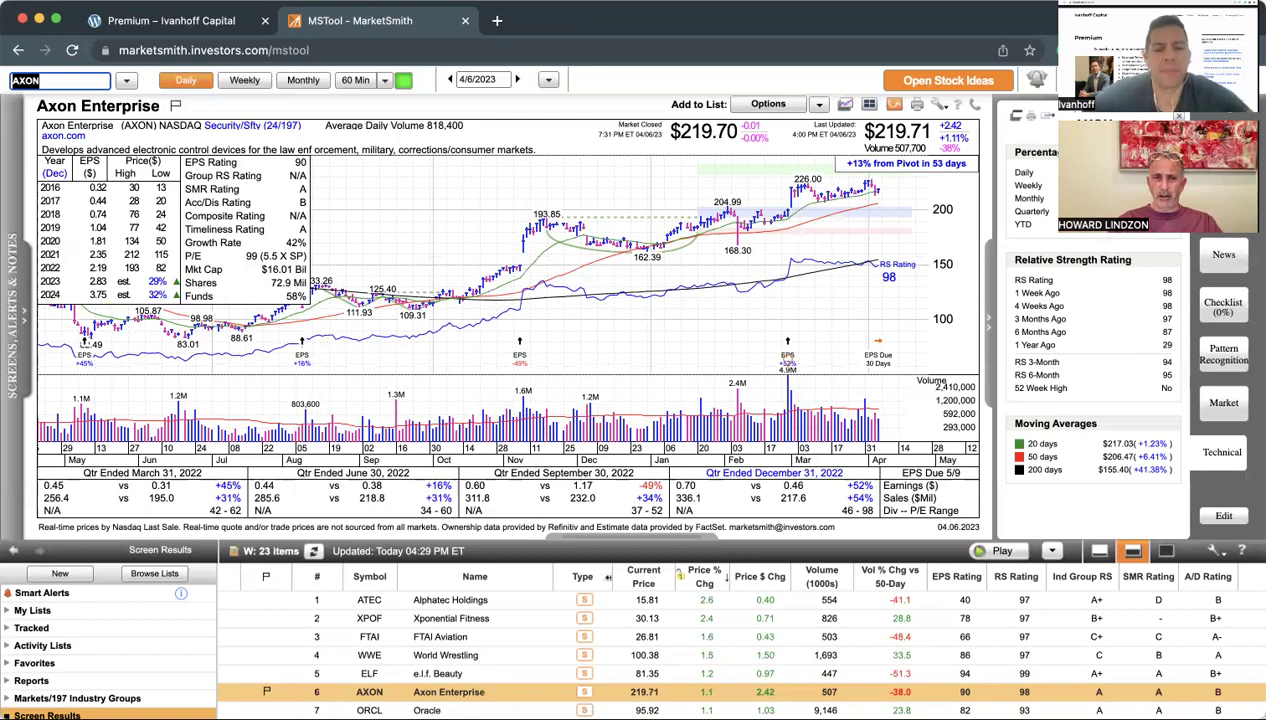
{"action": "type", "text": "MRK"}
{"action": "key", "text": "Return"}
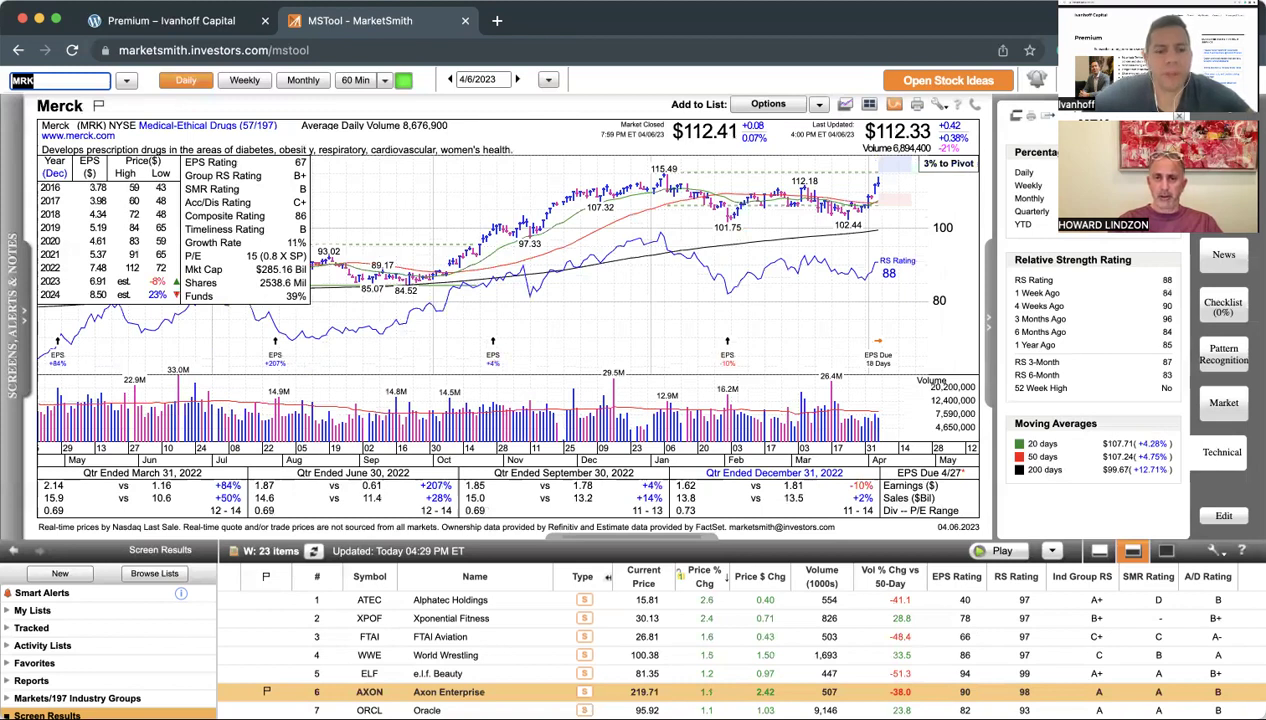
Review Alibaba (BABA) on the daily and monthly charts, and inspect its price data for 09/30/2014.
{"action": "type", "text": "BABA"}
{"action": "key", "text": "Return"}
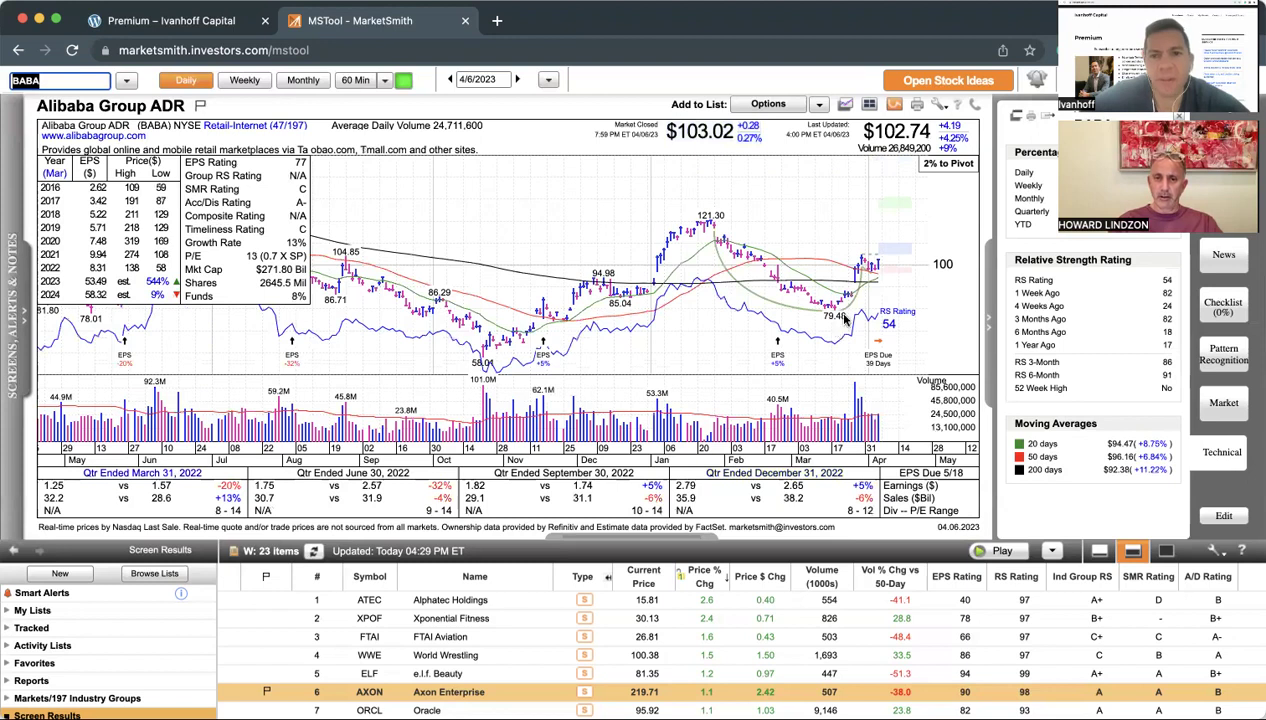
{"action": "mouse_move", "coordinate": [850, 313]}
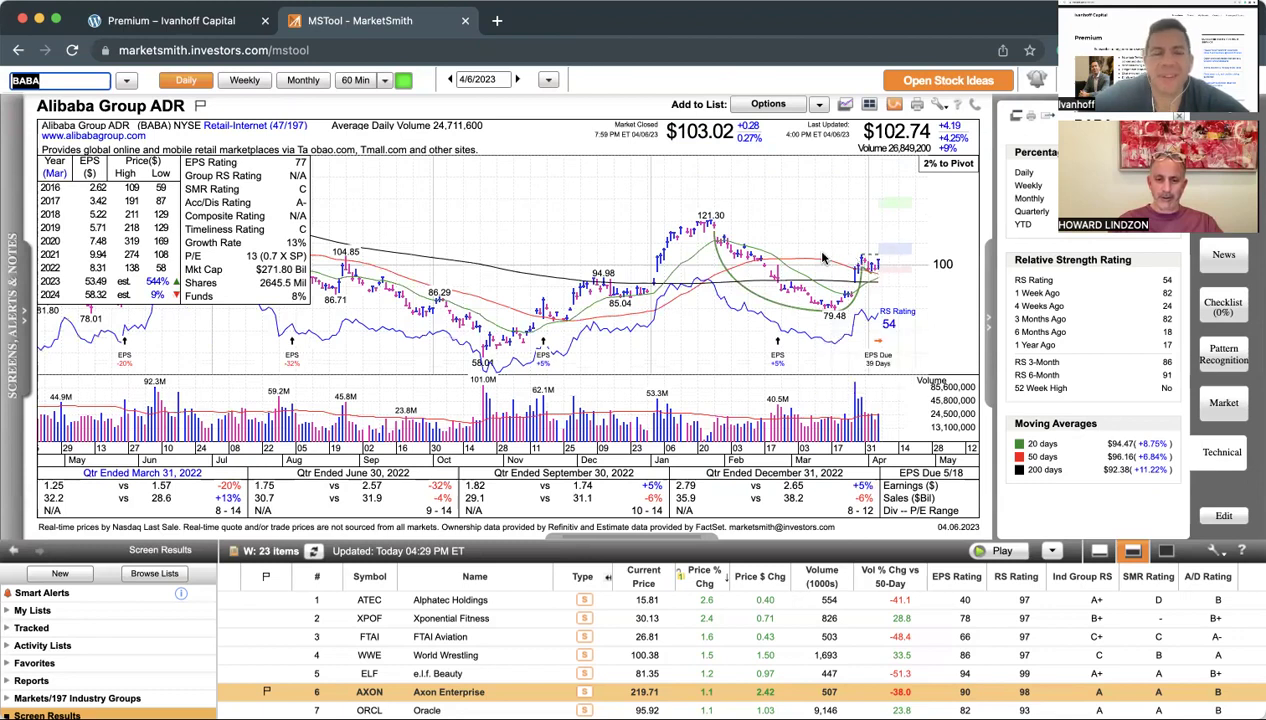
{"action": "left_click", "coordinate": [303, 80]}
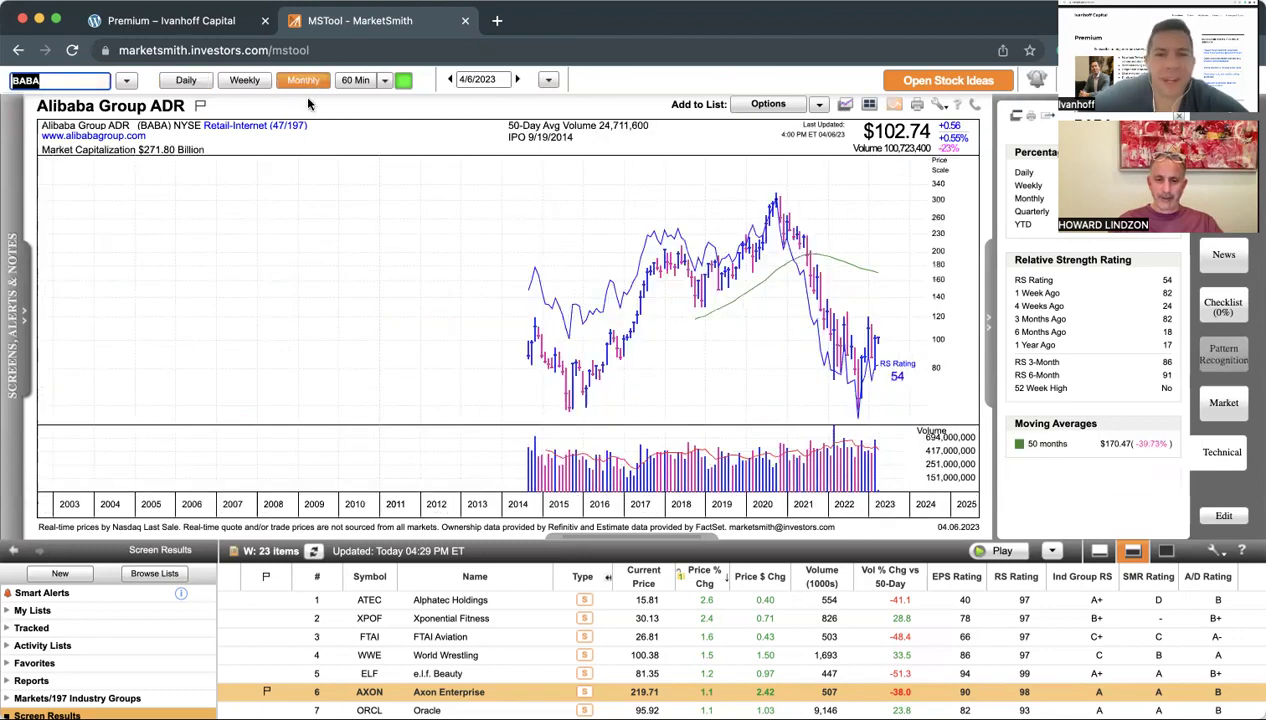
{"action": "left_click", "coordinate": [529, 358]}
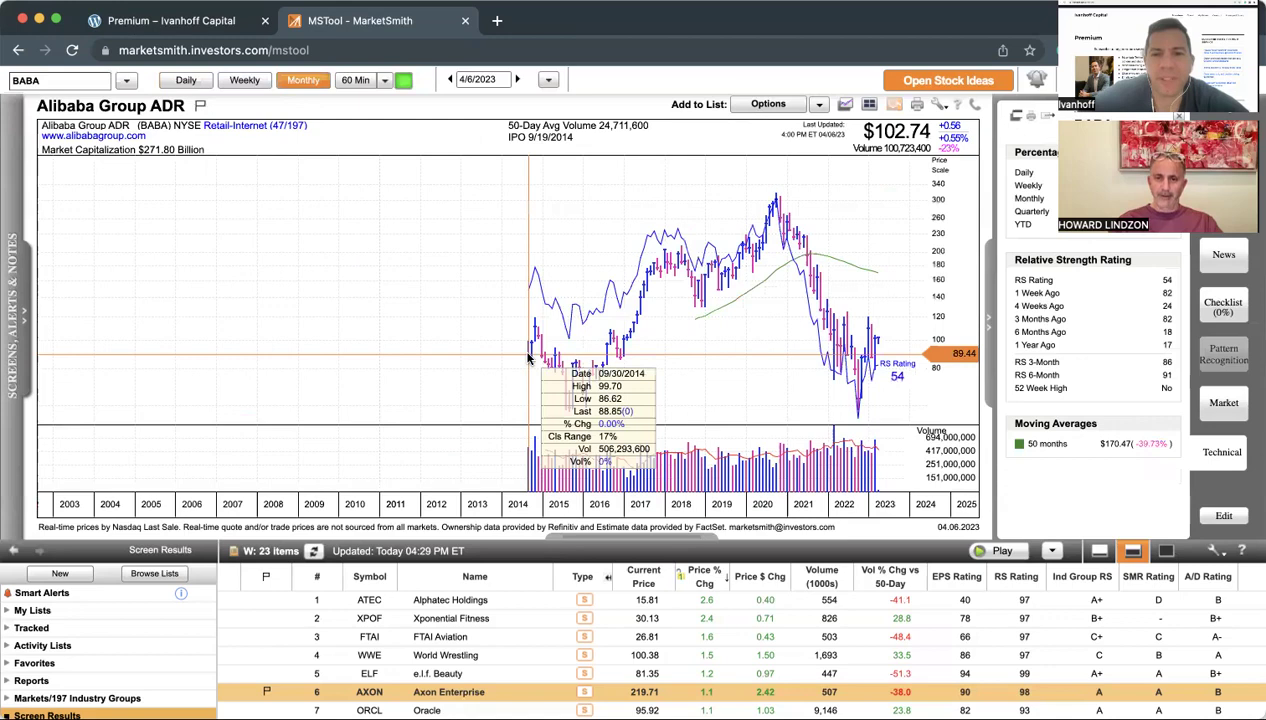
Return to the daily timeframe and view the charts of Alphabet (GOOGL) and Microsoft (MSFT).
{"action": "left_click", "coordinate": [186, 84]}
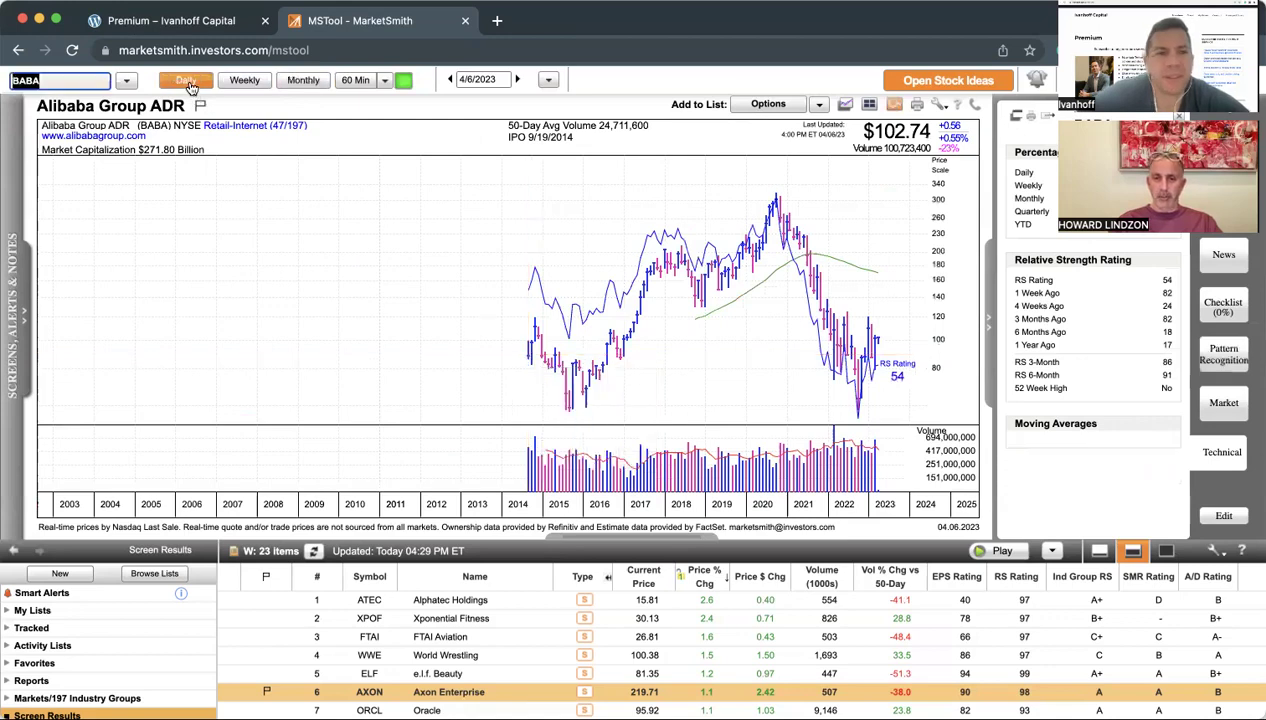
{"action": "type", "text": "GOOGL"}
{"action": "key", "text": "Return"}
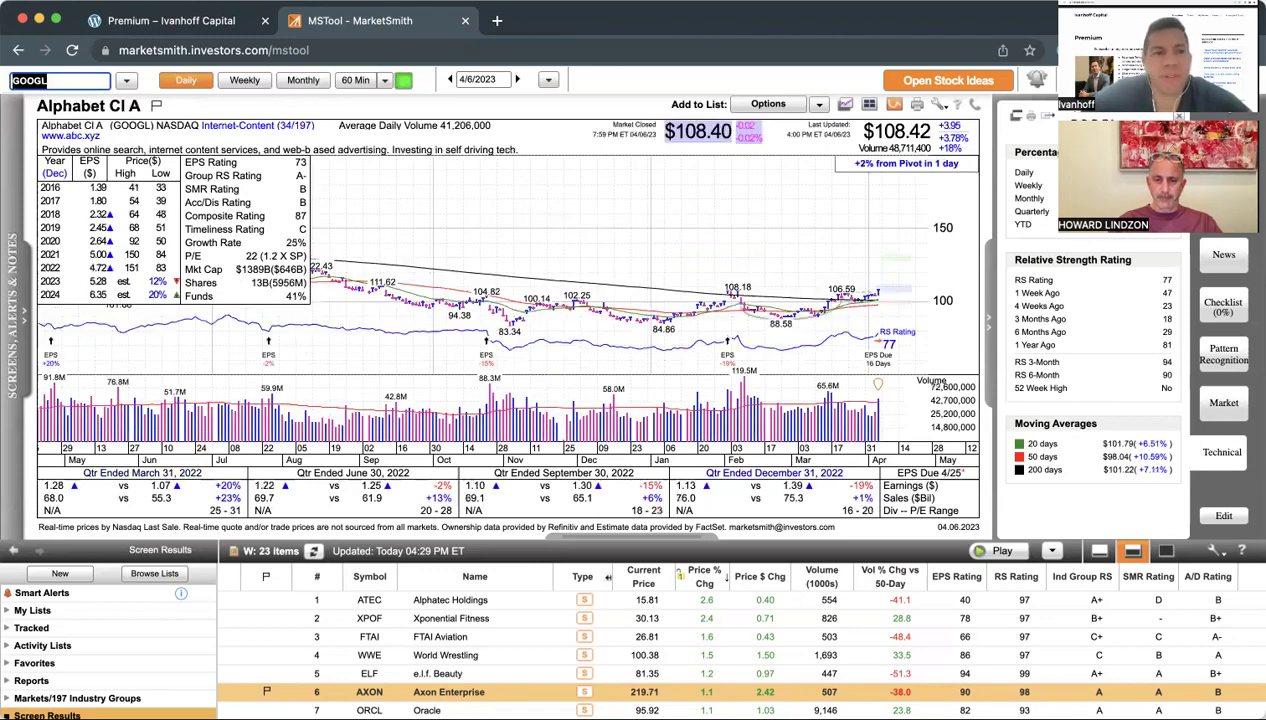
{"action": "type", "text": "MSFT"}
{"action": "key", "text": "Return"}
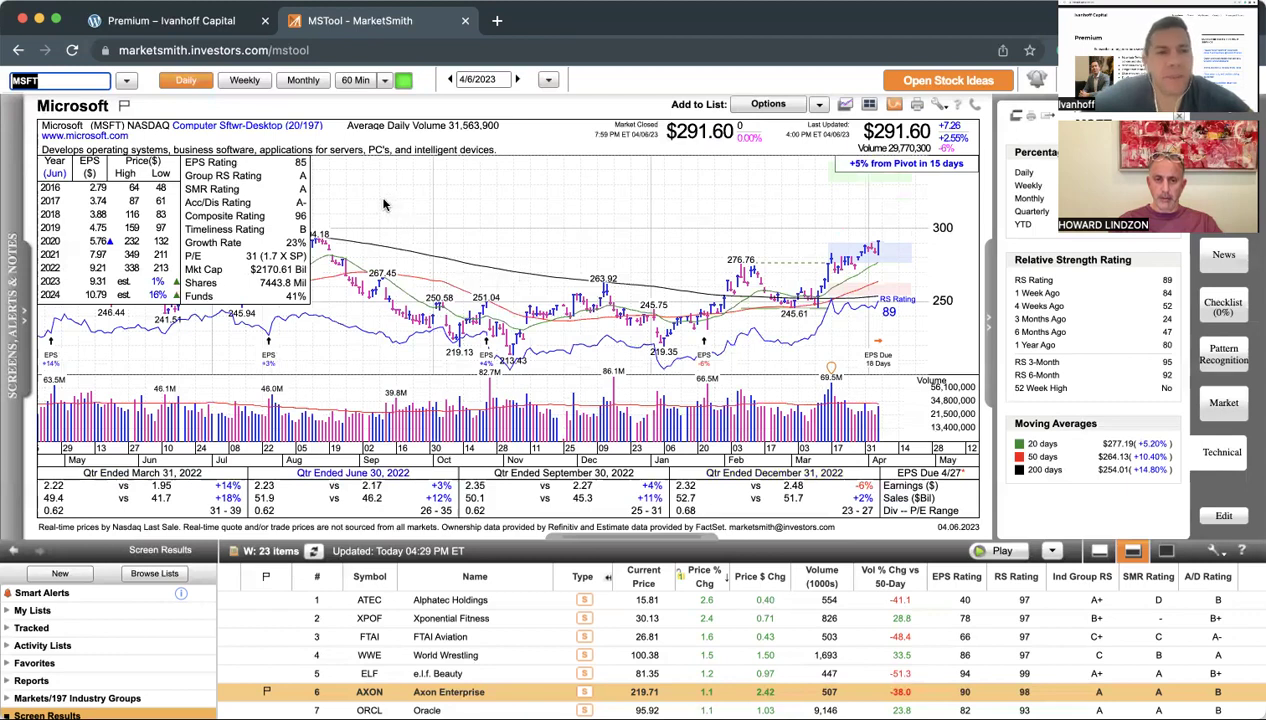
View the daily charts of the homebuilders ETF XHB and the housing stocks RDFN, Z and MTH.
{"action": "type", "text": "XHB"}
{"action": "key", "text": "Return"}
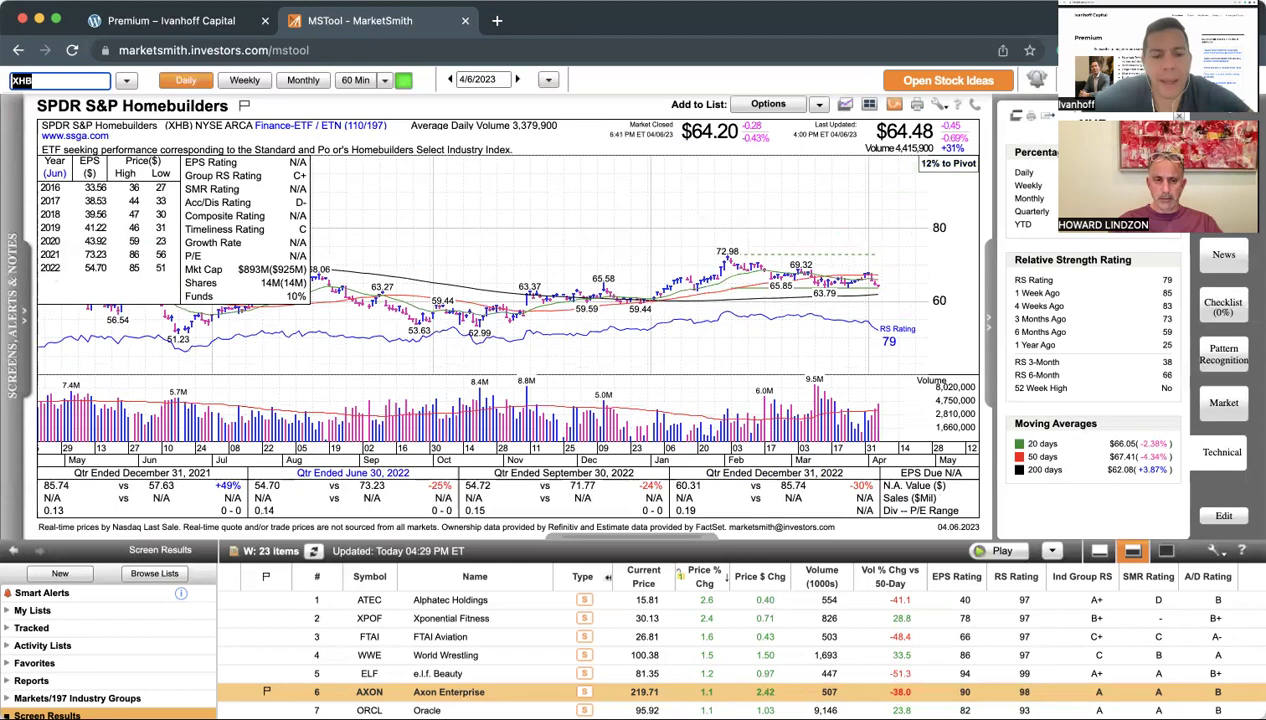
{"action": "mouse_move", "coordinate": [864, 270]}
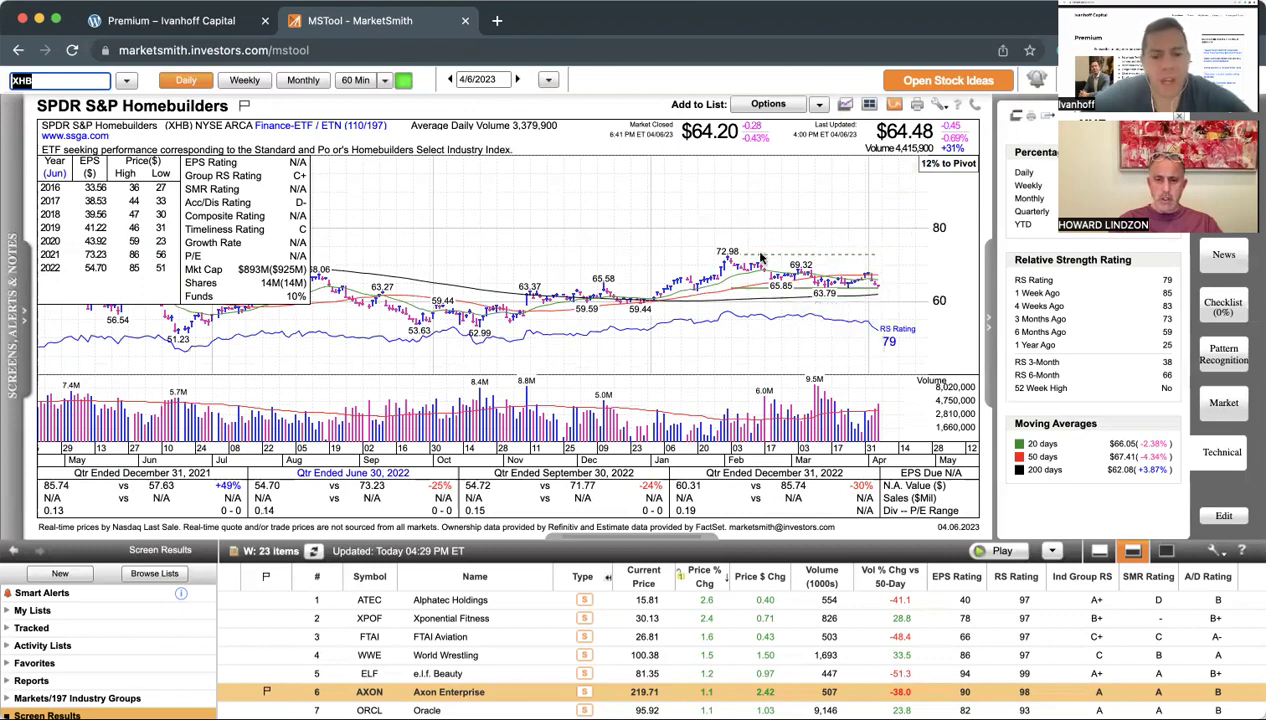
{"action": "type", "text": "RDFN"}
{"action": "key", "text": "Return"}
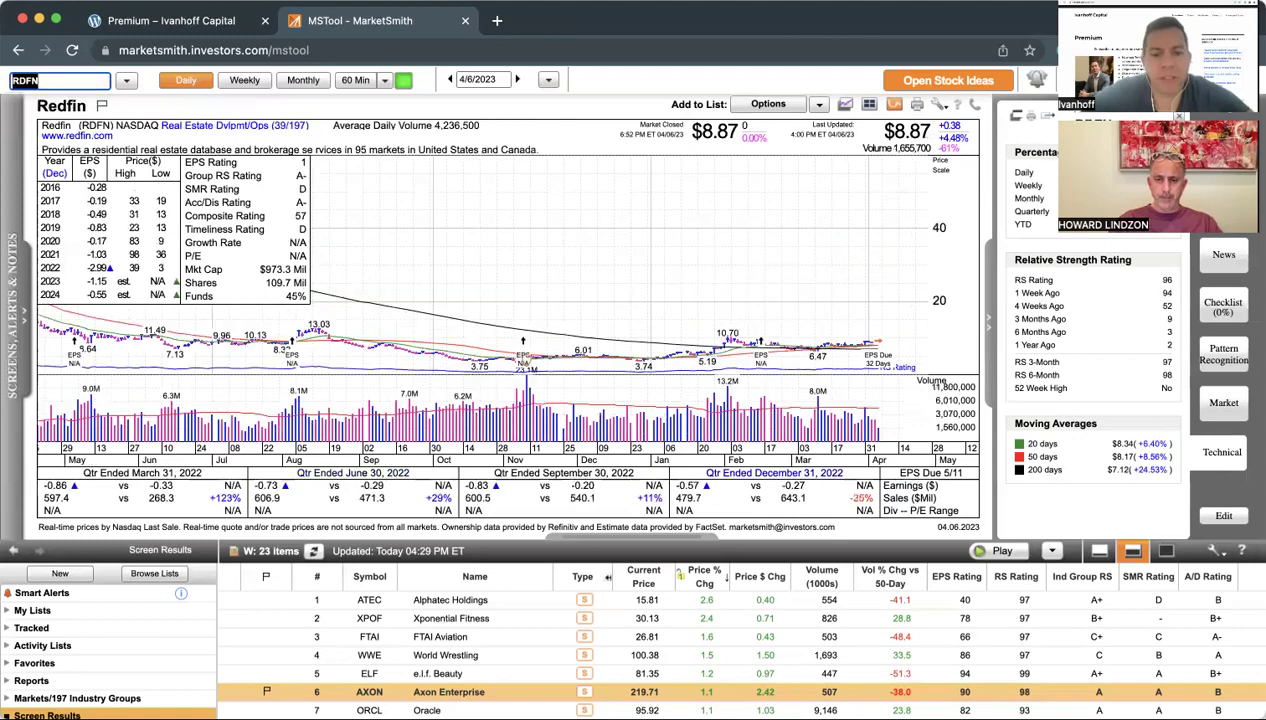
{"action": "type", "text": "Z"}
{"action": "key", "text": "Return"}
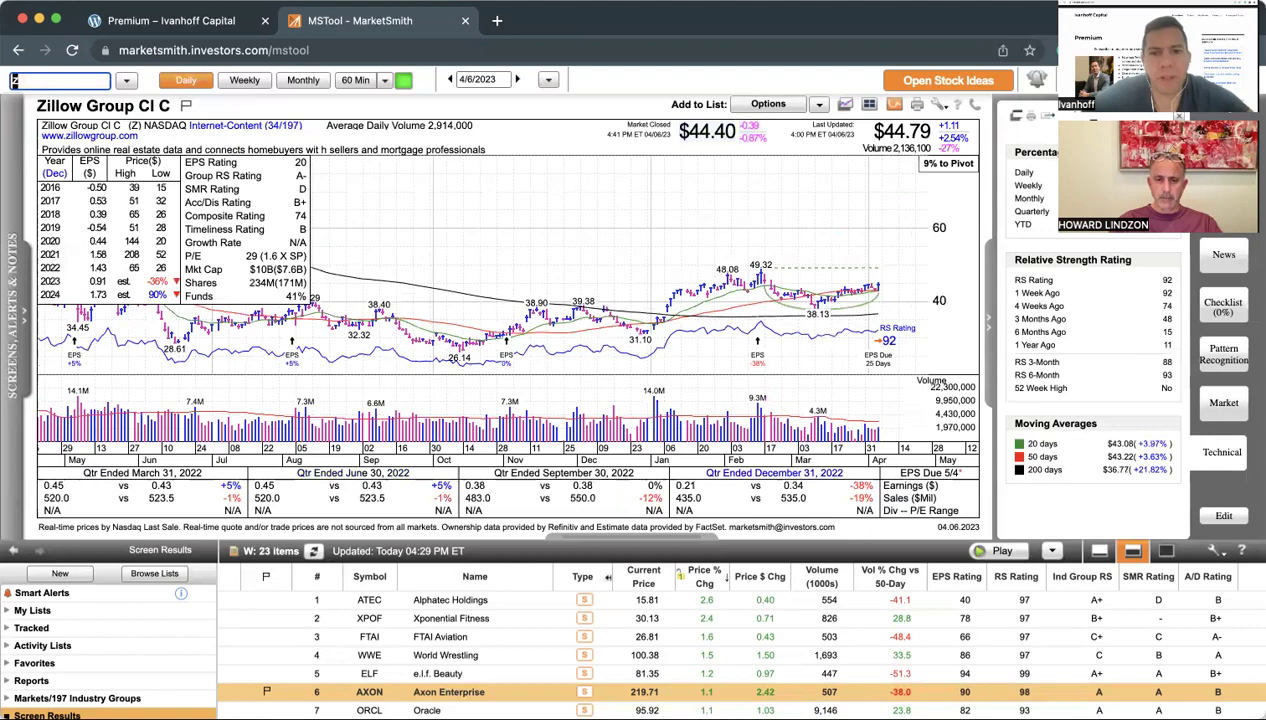
{"action": "type", "text": "MTH"}
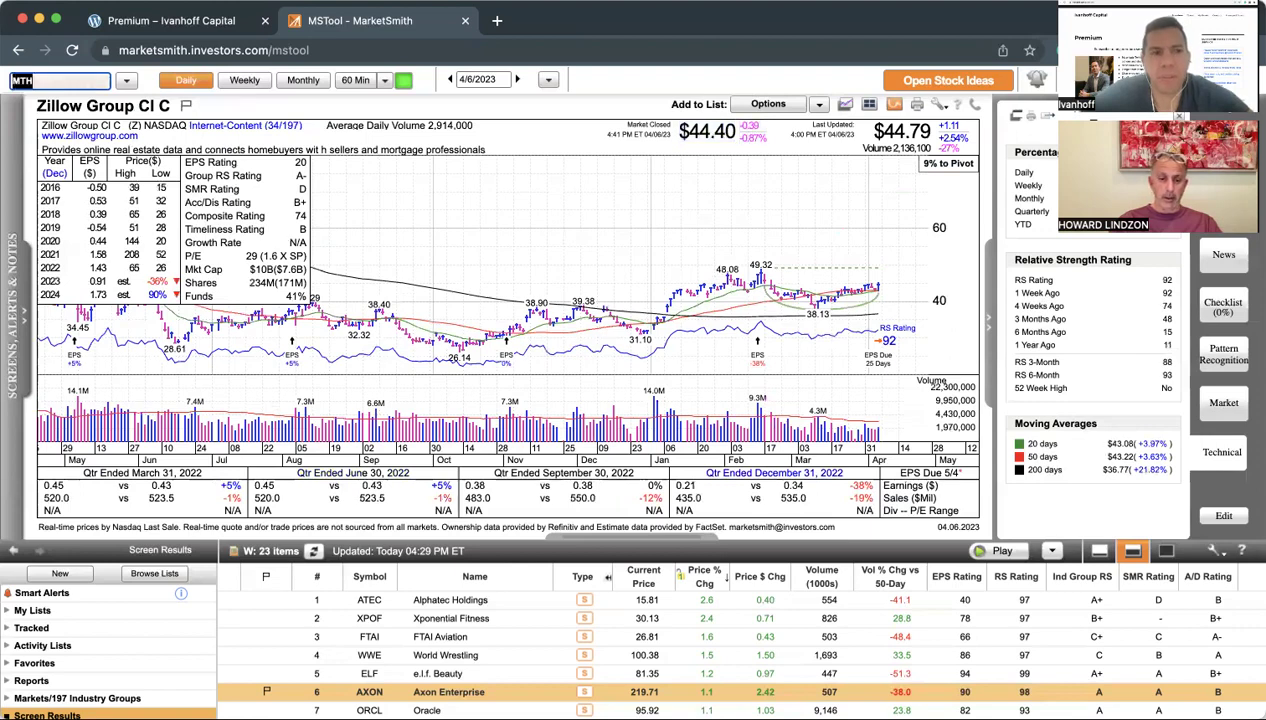
{"action": "key", "text": "Return"}
View the daily charts of the regional banking ETF KRE and JPMorgan Chase (JPM).
{"action": "type", "text": "KRE"}
{"action": "key", "text": "Return"}
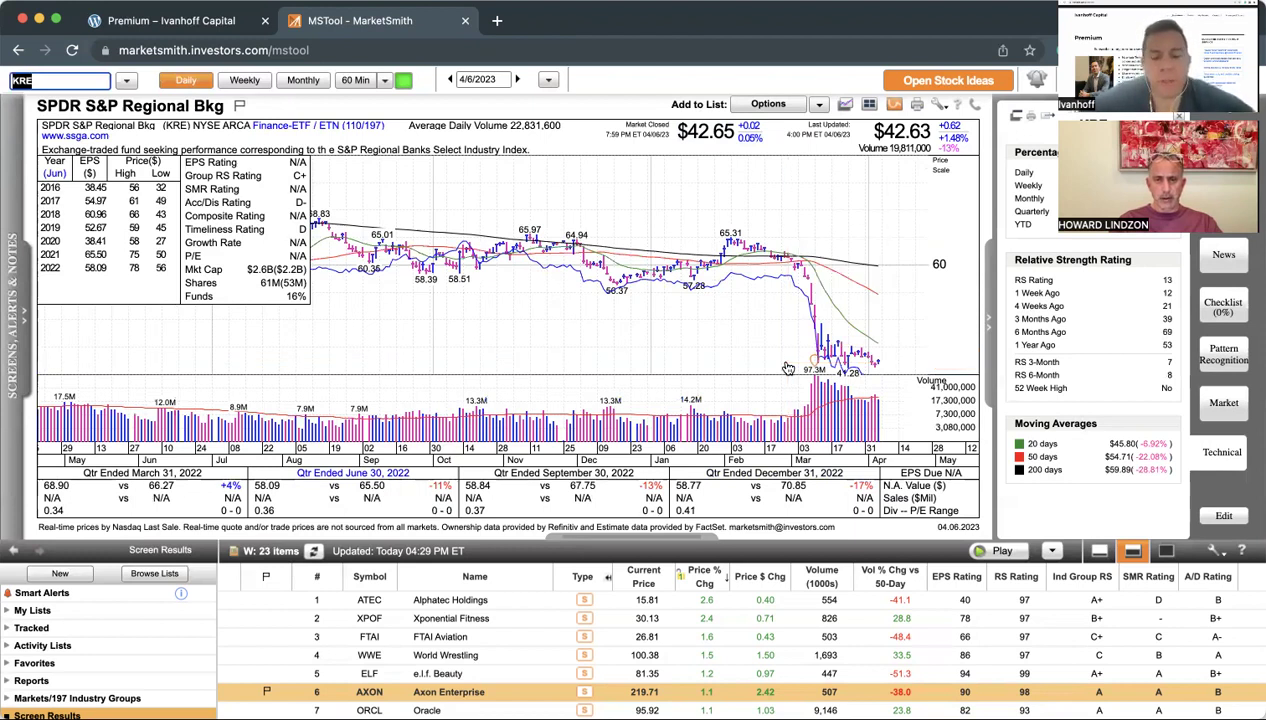
{"action": "type", "text": "JPM"}
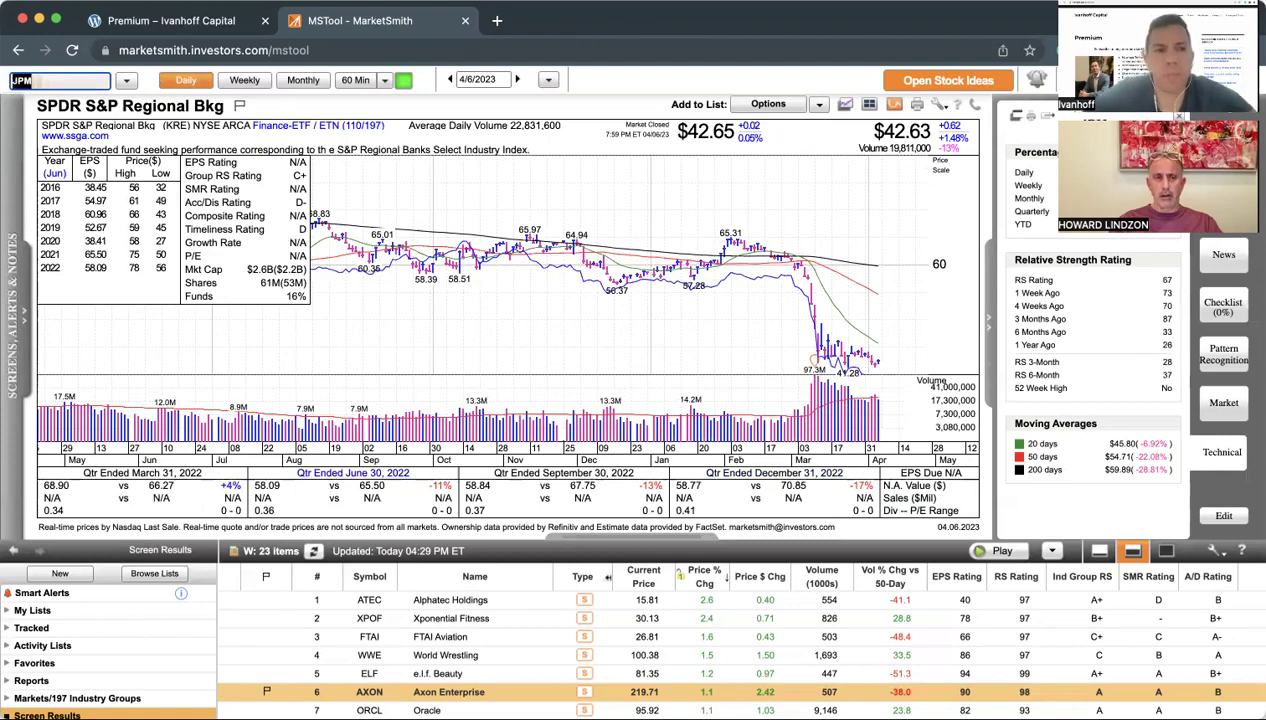
{"action": "key", "text": "Return"}
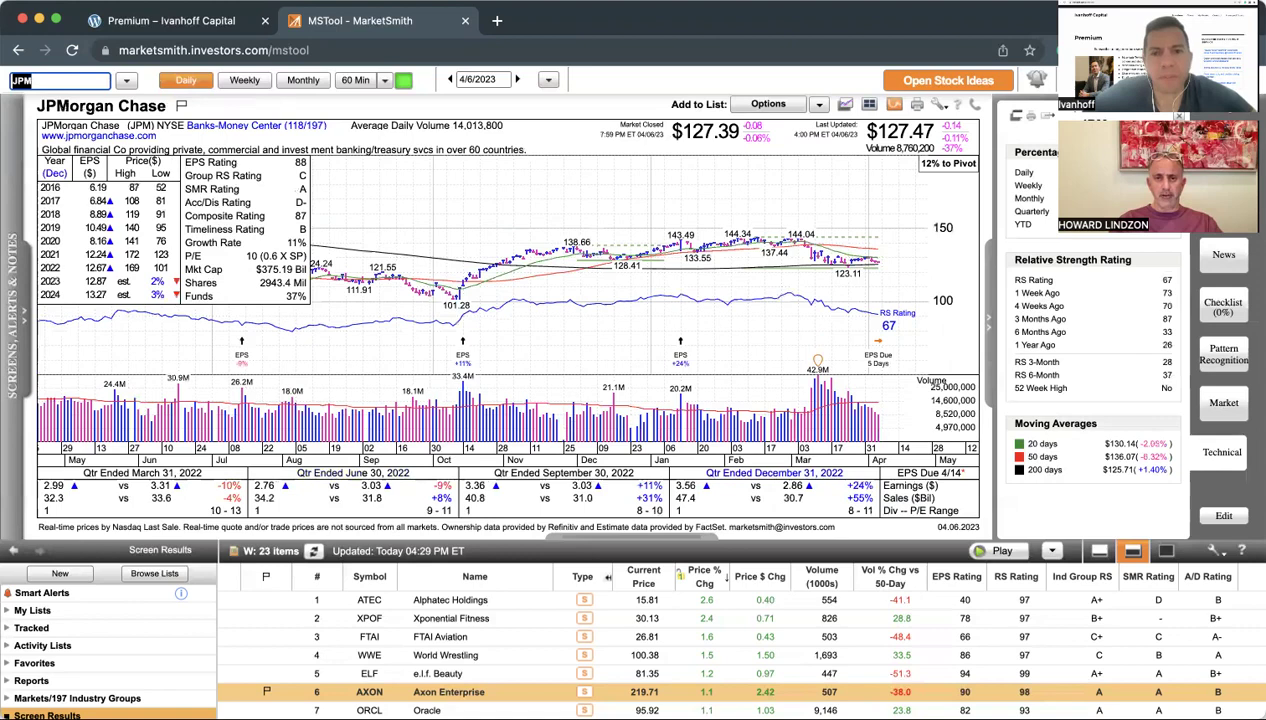
Load the financial sector ETF XLF and examine its daily and weekly charts.
{"action": "type", "text": "XLF"}
{"action": "key", "text": "Return"}
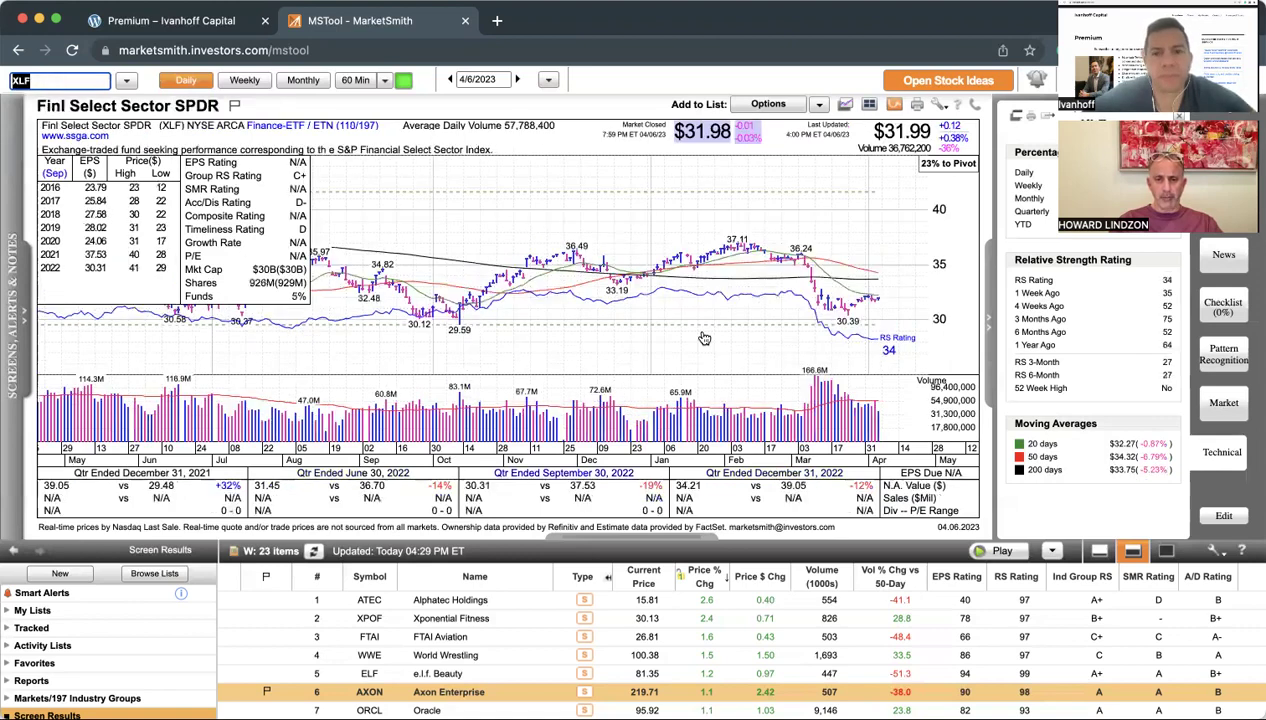
{"action": "left_click", "coordinate": [248, 80]}
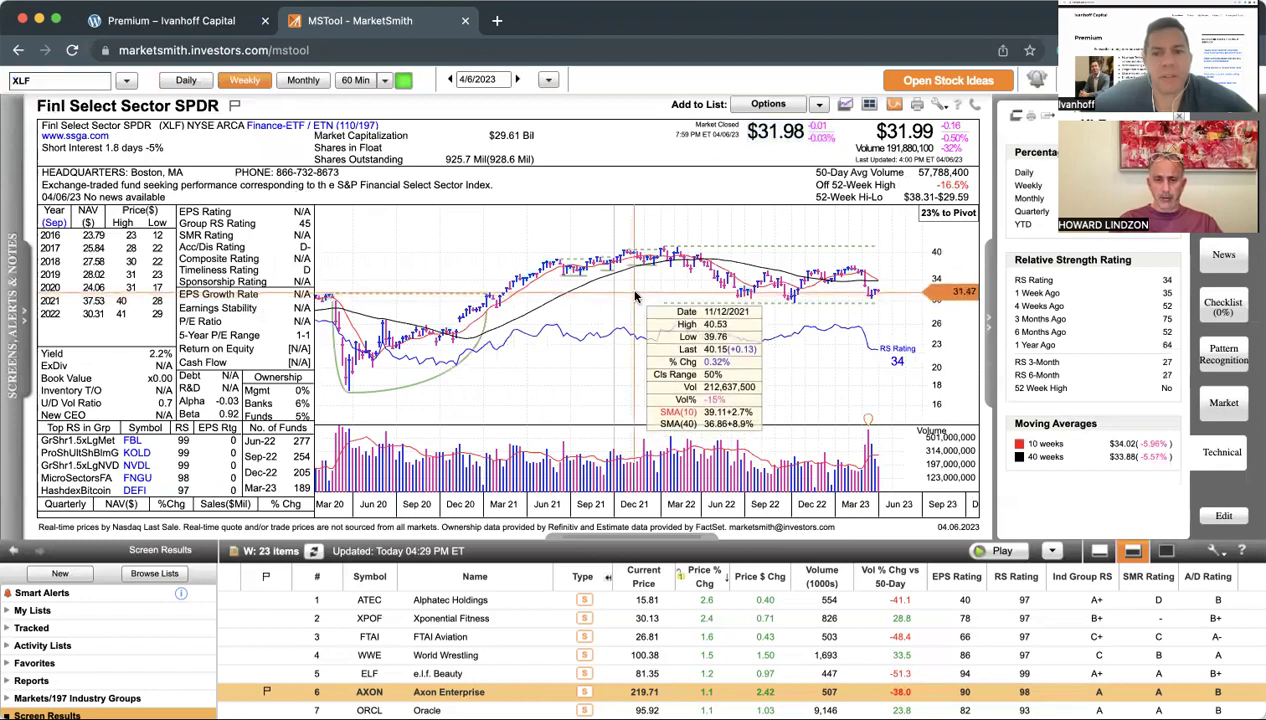
Return to the daily timeframe and view the charts of JPMorgan Chase (JPM), Charles Schwab (SCHW) and Interactive Brokers (IBKR).
{"action": "left_click", "coordinate": [188, 82]}
{"action": "type", "text": "JPM"}
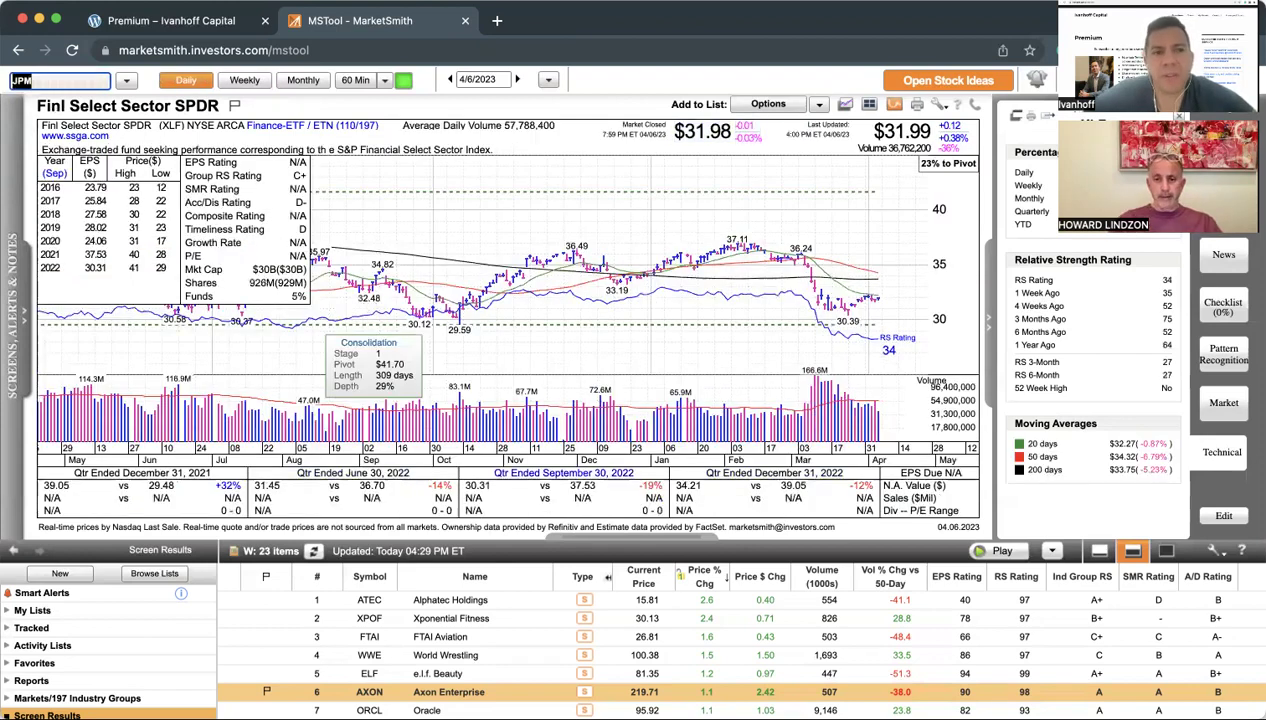
{"action": "key", "text": "Return"}
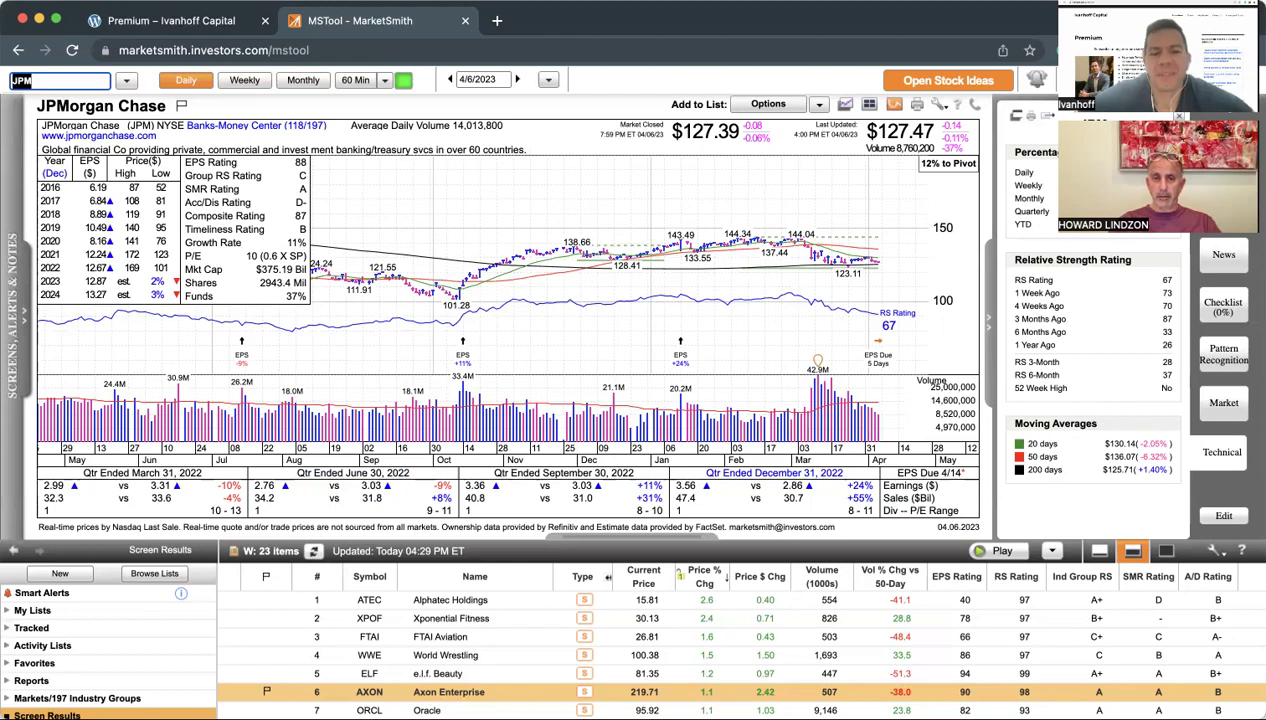
{"action": "type", "text": "SHHW"}
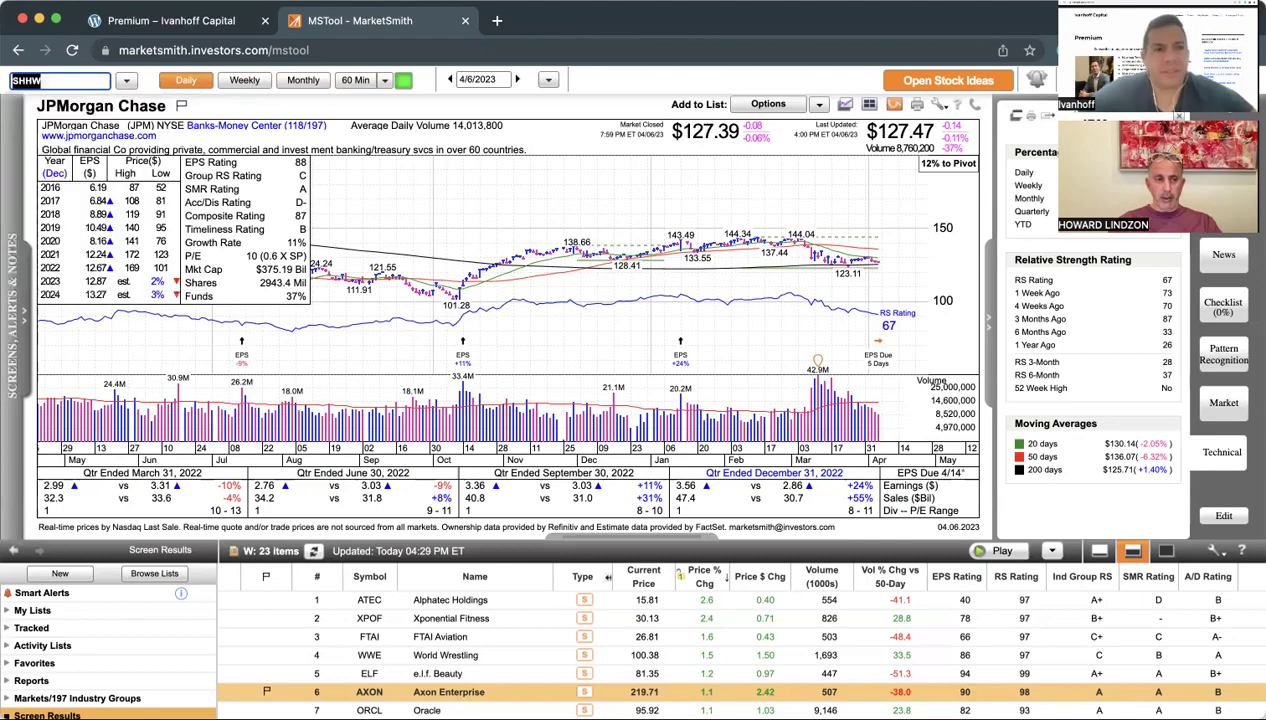
{"action": "key", "text": "Return"}
{"action": "type", "text": "SCHW"}
{"action": "key", "text": "Return"}
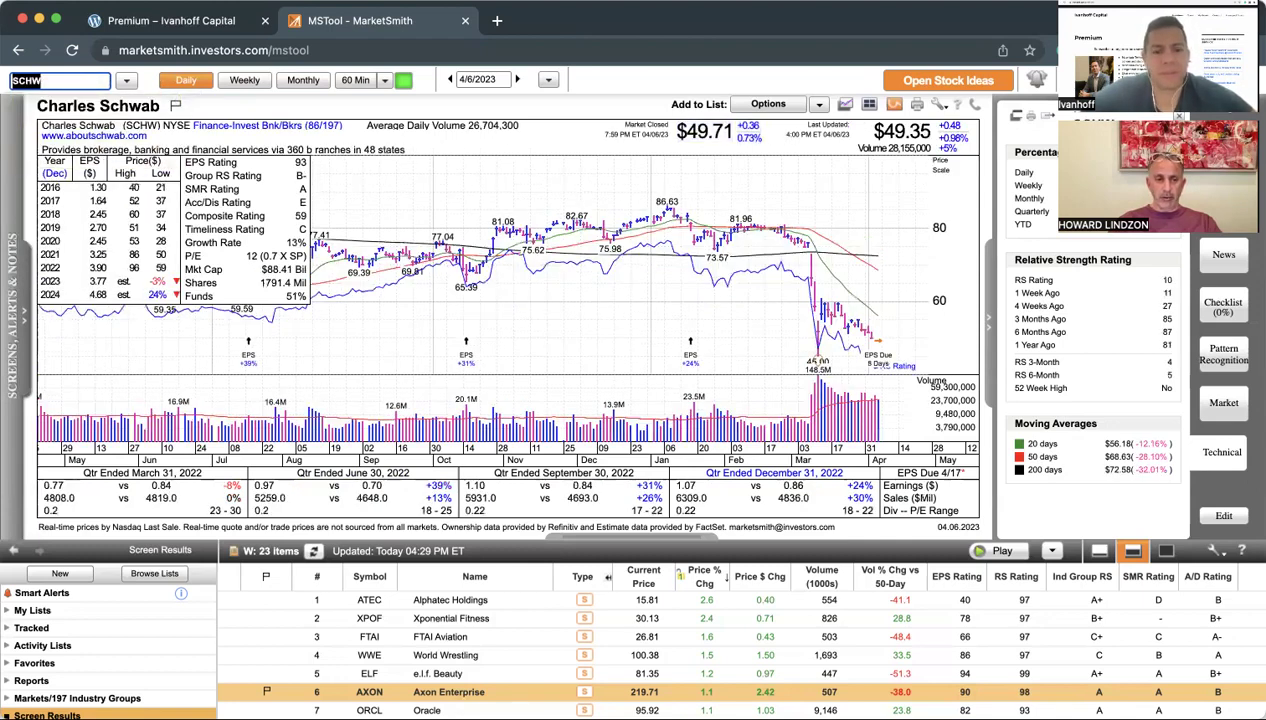
{"action": "type", "text": "IBKR"}
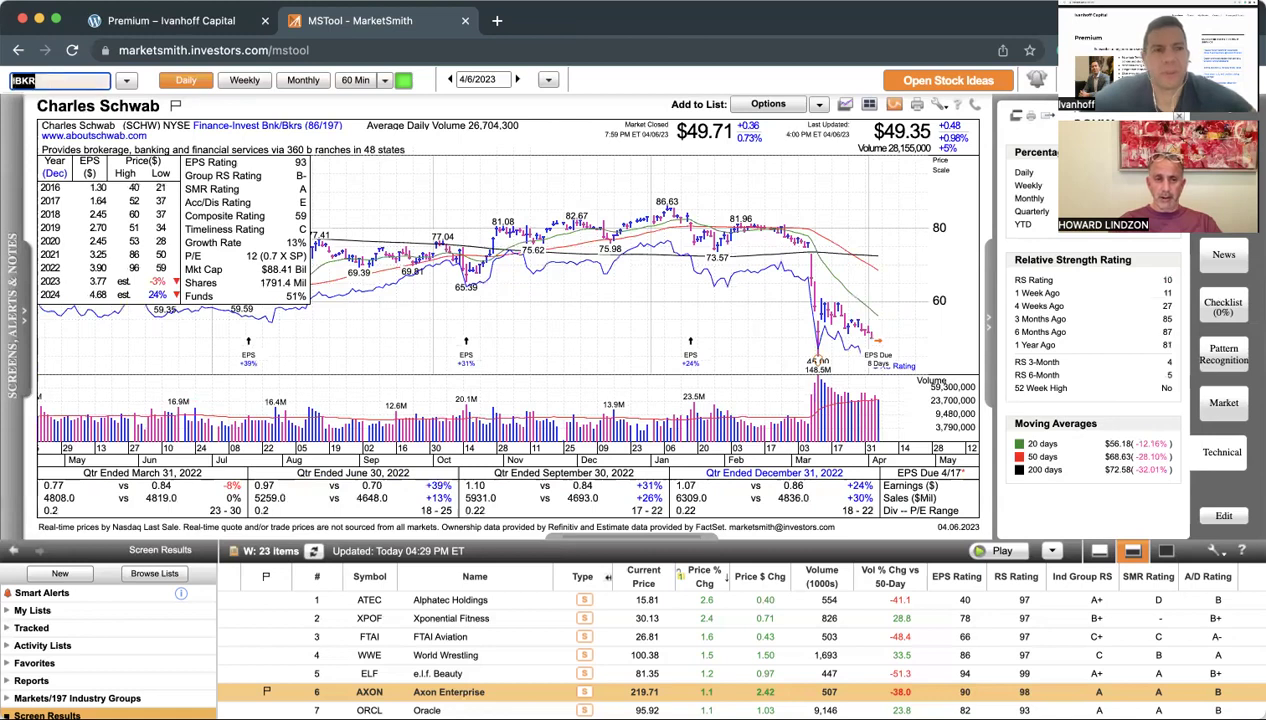
{"action": "key", "text": "Return"}
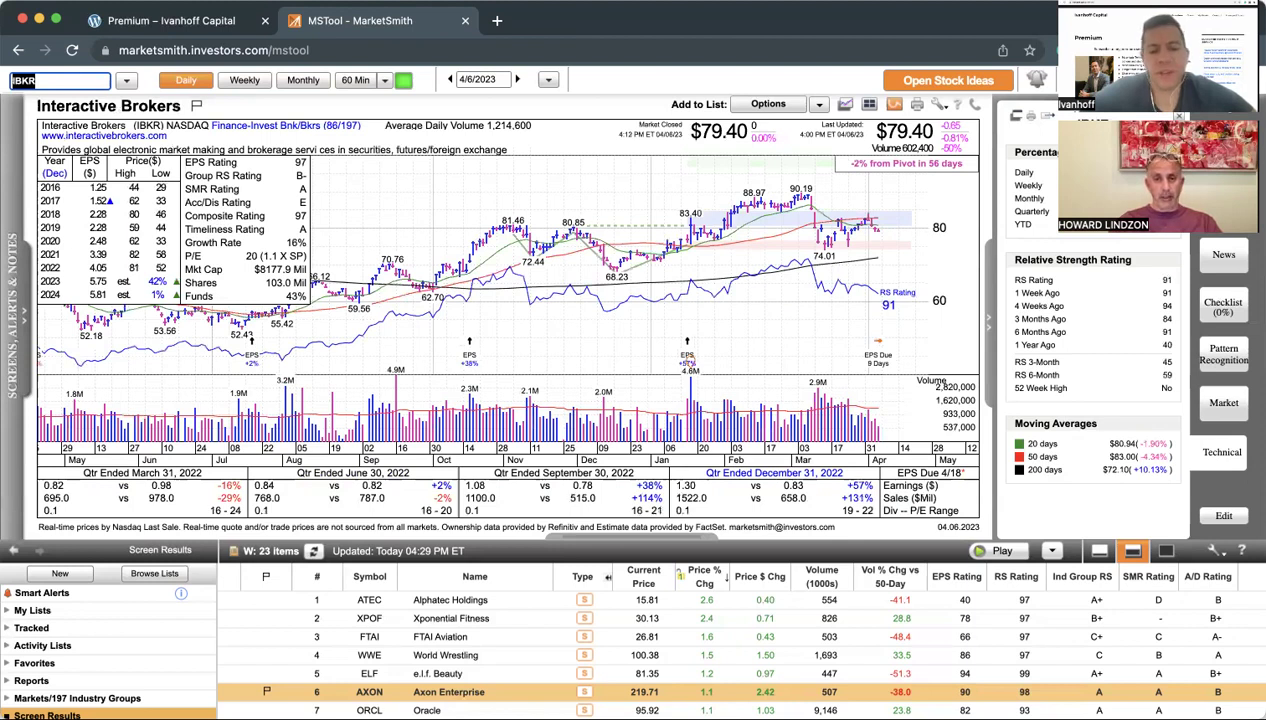
View the weekly charts of the financial sector ETF XLF, the Nasdaq-100 ETF QQQ and the semiconductor ETF SMH.
{"action": "type", "text": "XLF"}
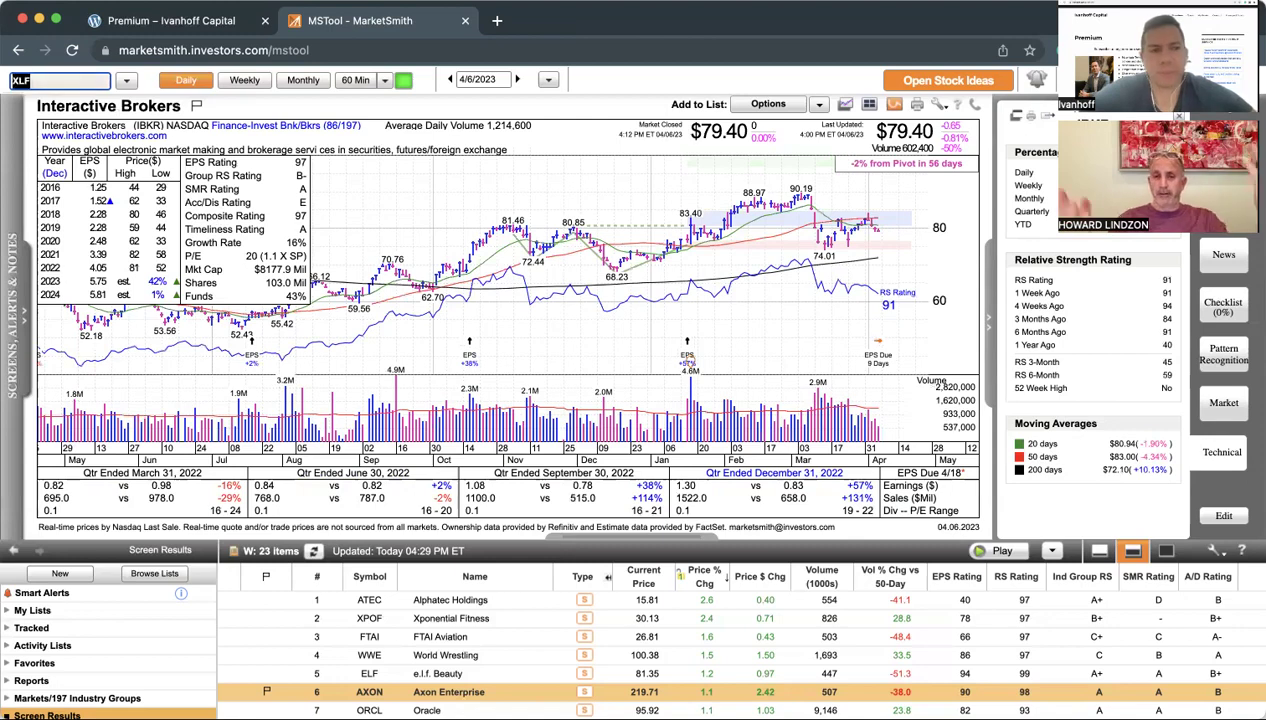
{"action": "key", "text": "Return"}
{"action": "left_click", "coordinate": [243, 80]}
{"action": "type", "text": "QQQ"}
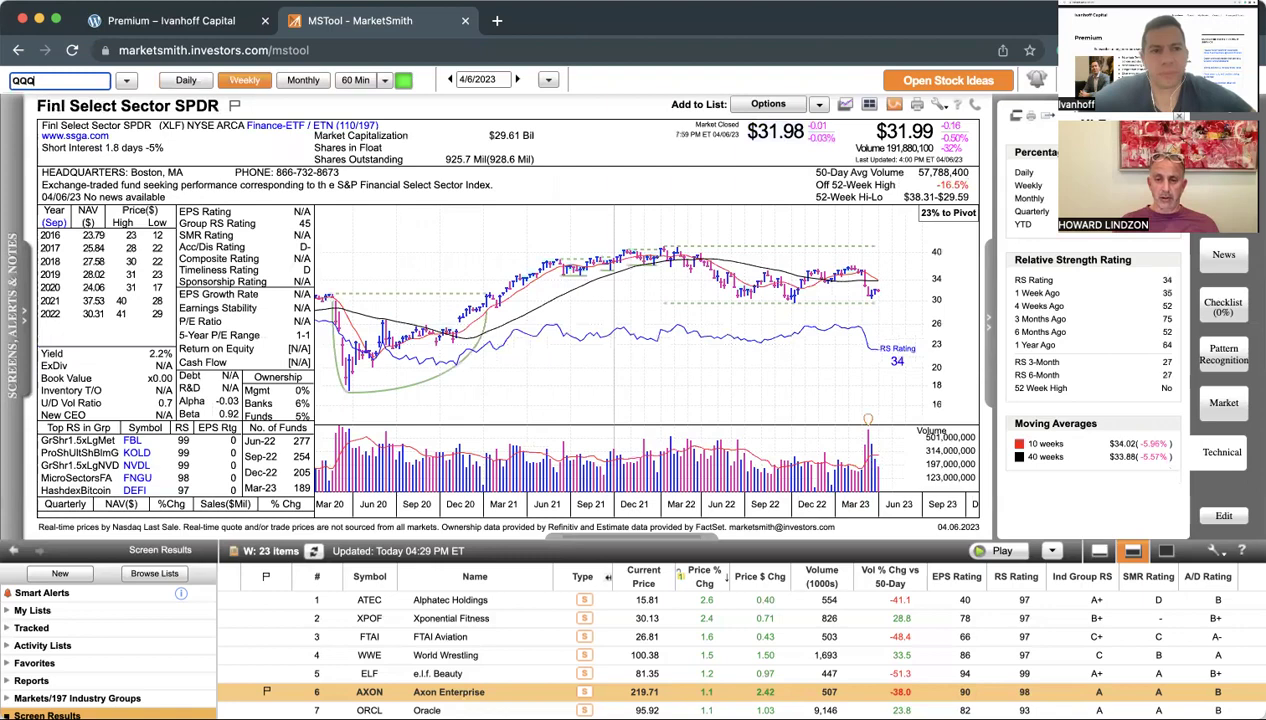
{"action": "key", "text": "Return"}
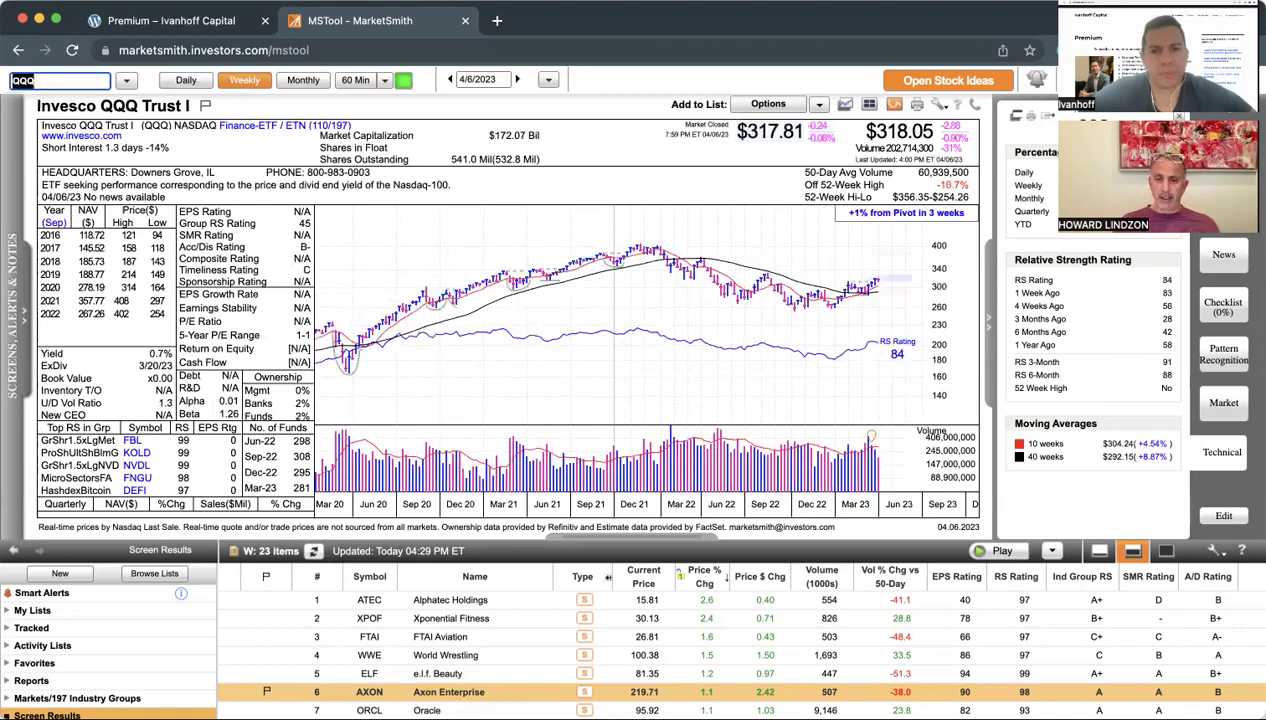
{"action": "type", "text": "SMH"}
{"action": "key", "text": "Return"}
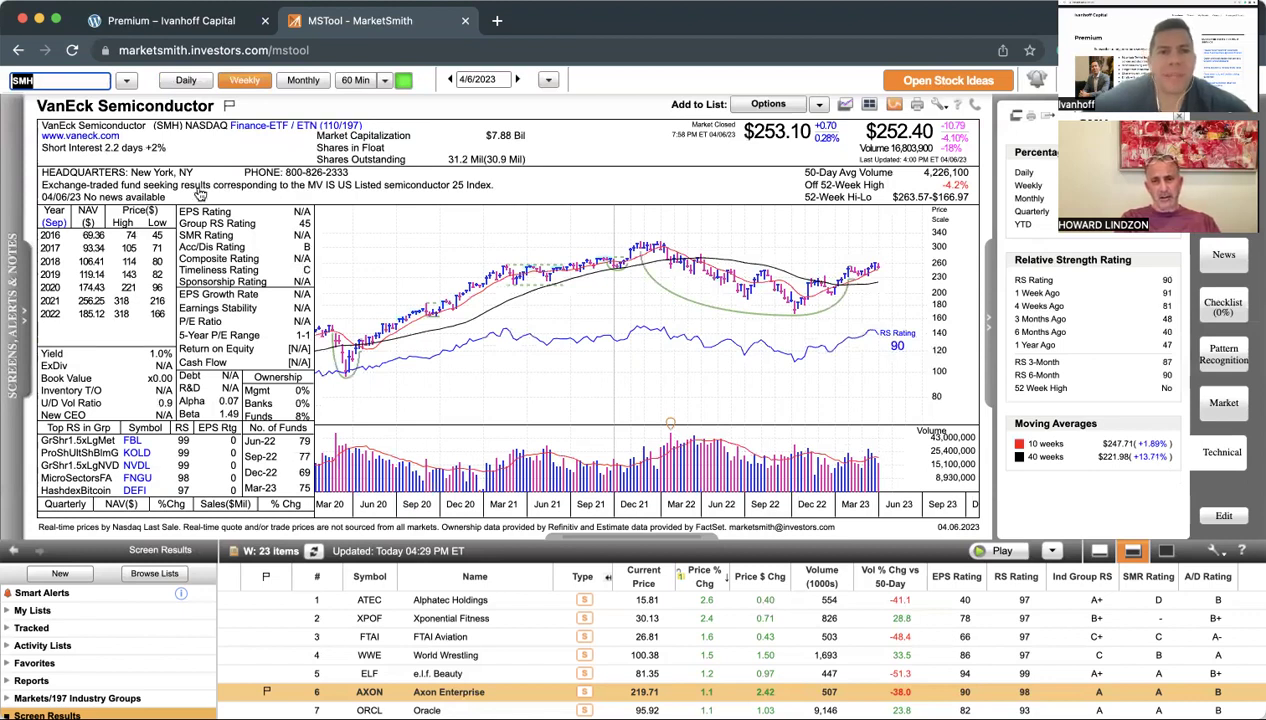
View the daily charts of the semiconductor ETF SMH and Meta Platforms (META).
{"action": "left_click", "coordinate": [186, 82]}
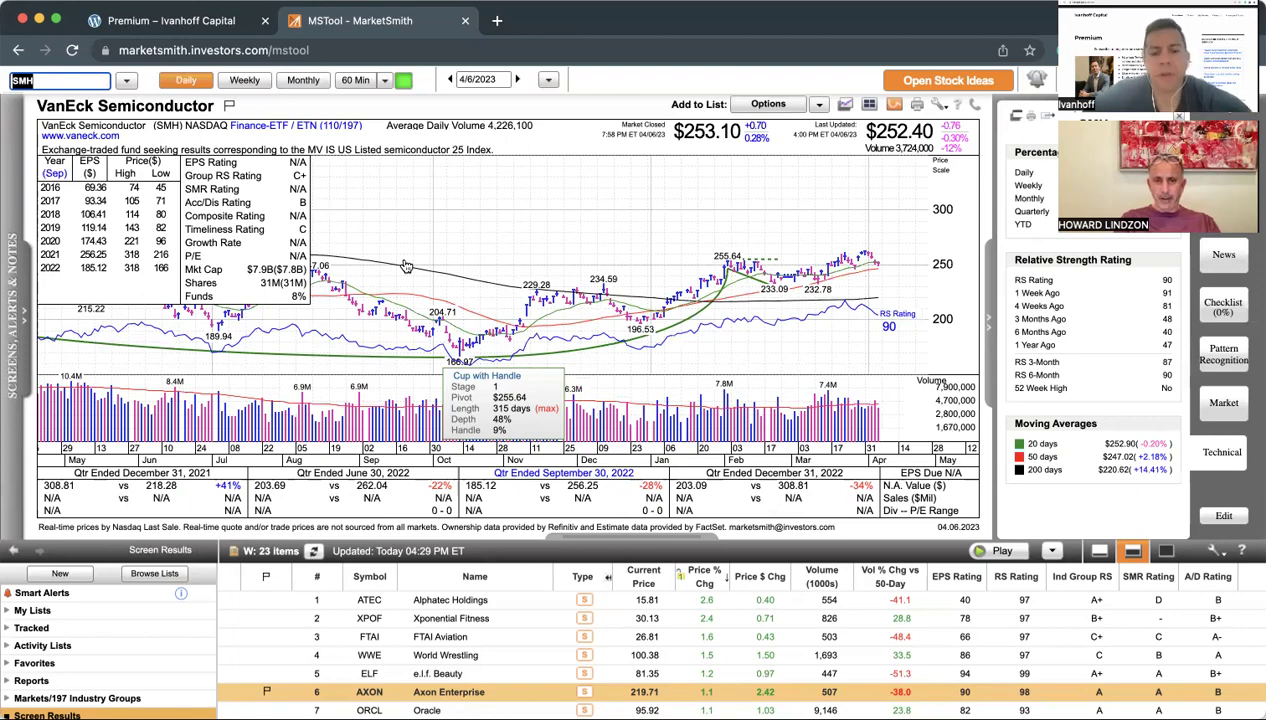
{"action": "type", "text": "META"}
{"action": "key", "text": "Return"}
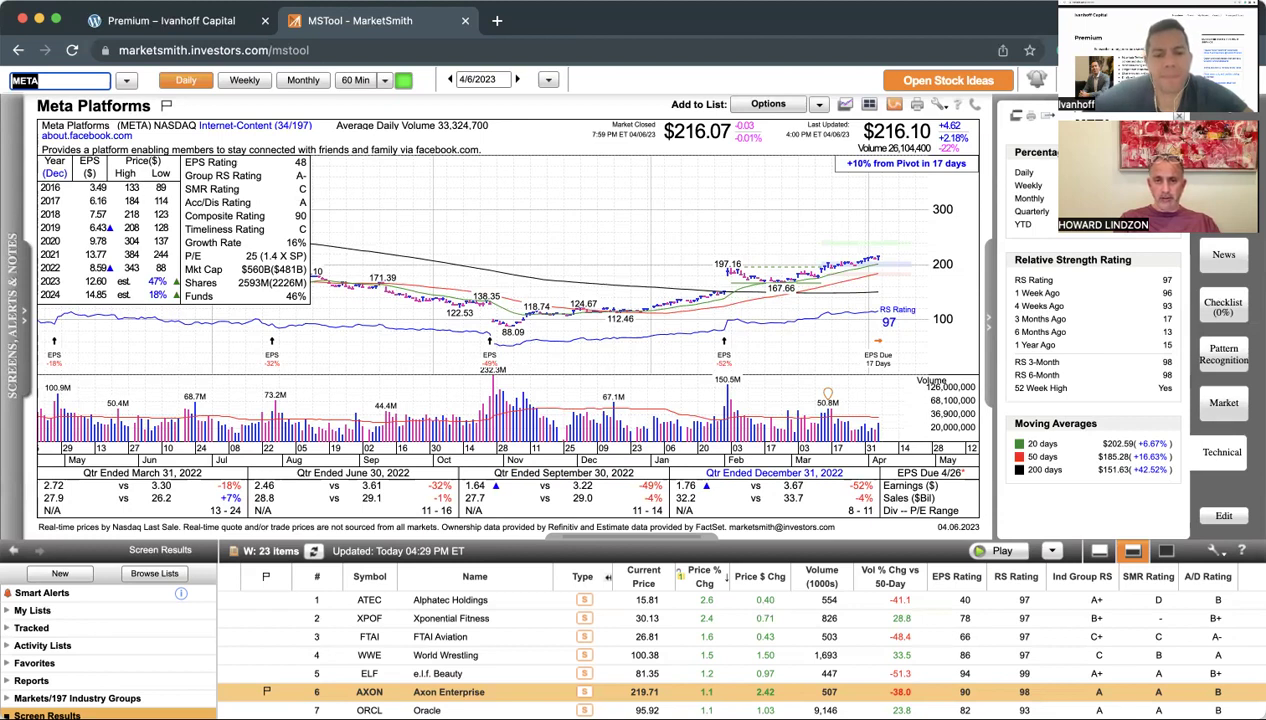
Load Roblox (RBLX) and examine its daily and weekly charts.
{"action": "type", "text": "RBLX"}
{"action": "key", "text": "Return"}
{"action": "mouse_move", "coordinate": [346, 310]}
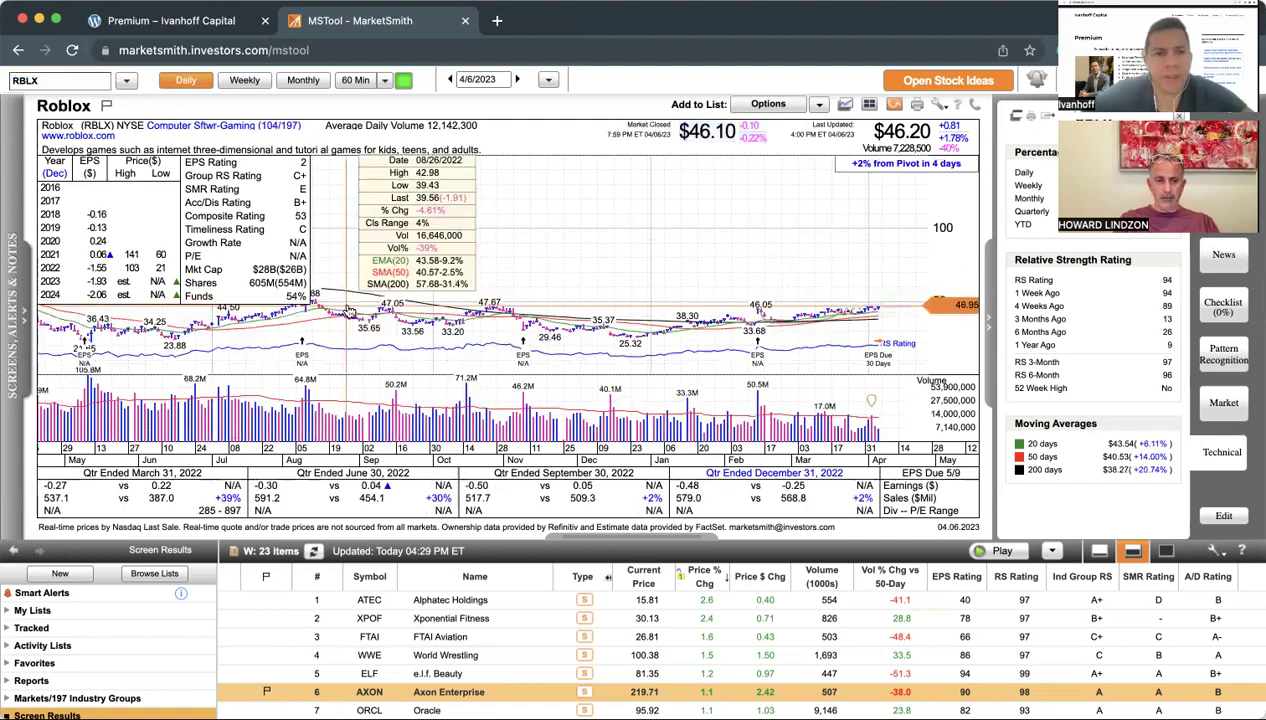
{"action": "left_click", "coordinate": [349, 311]}
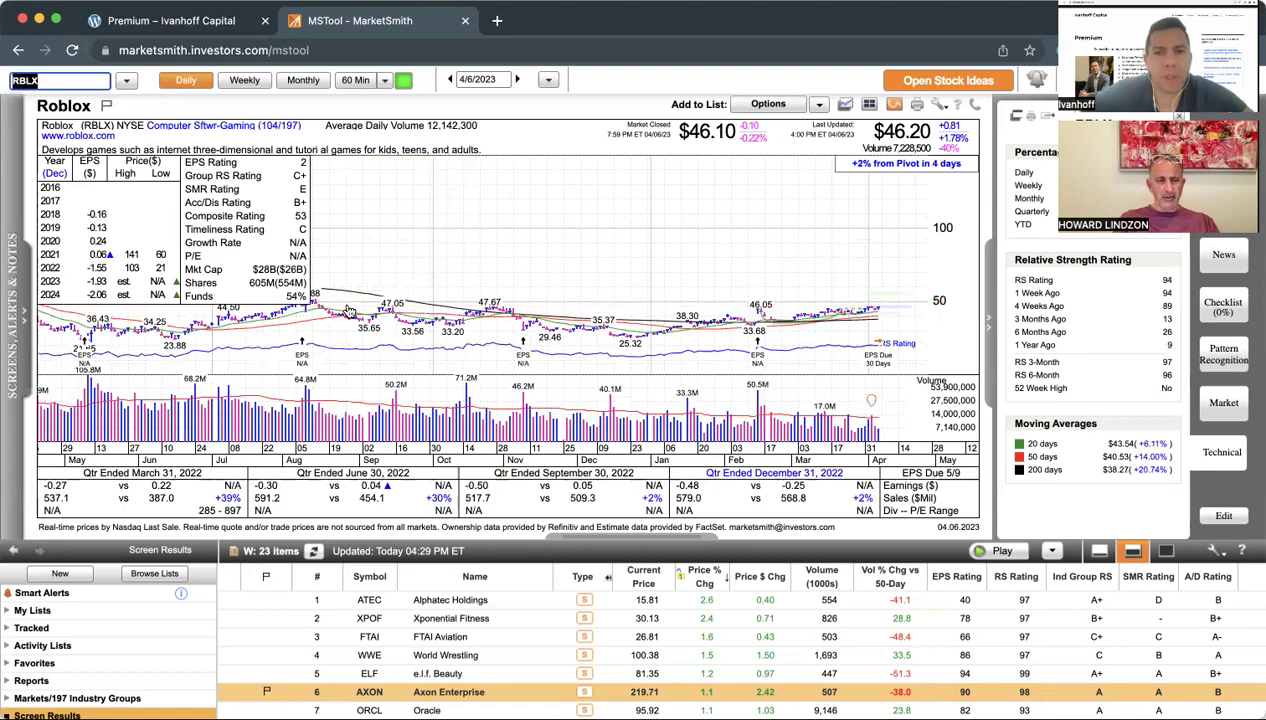
{"action": "left_click", "coordinate": [245, 84]}
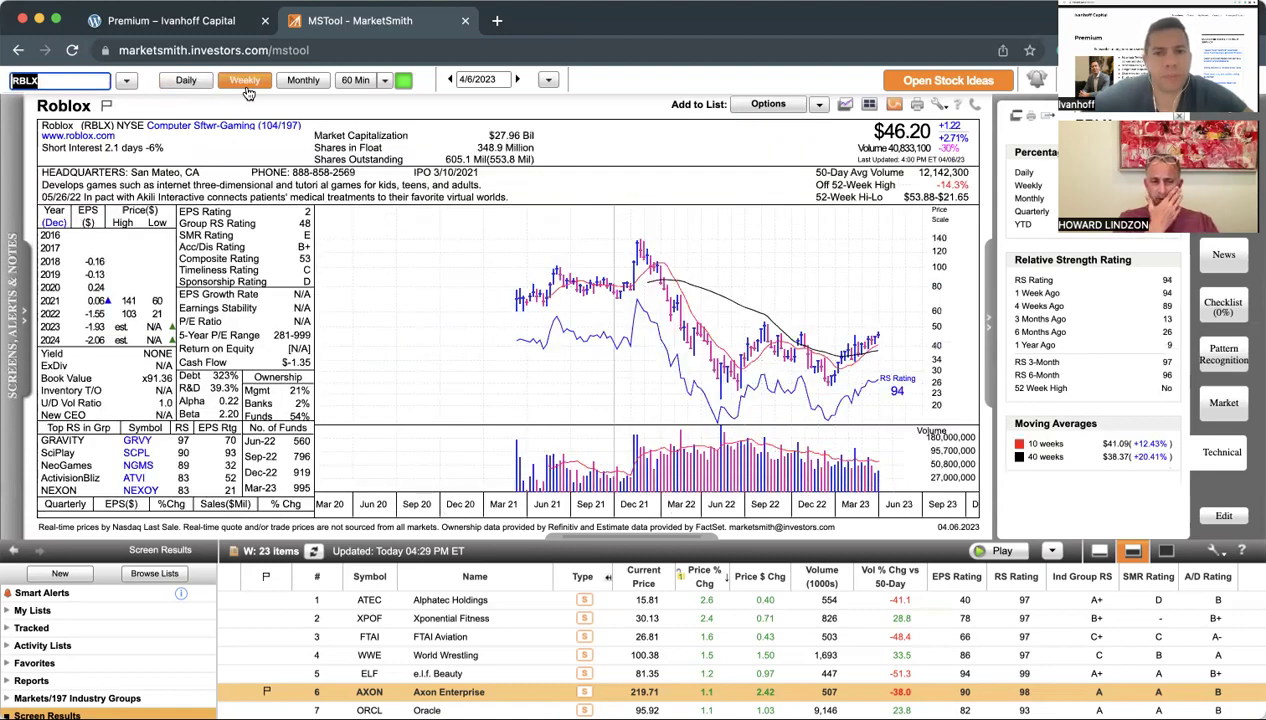
Return to the daily timeframe and view the charts of Sea (SE), including its latest earnings report, and MercadoLibre (MELI).
{"action": "key", "text": "d"}
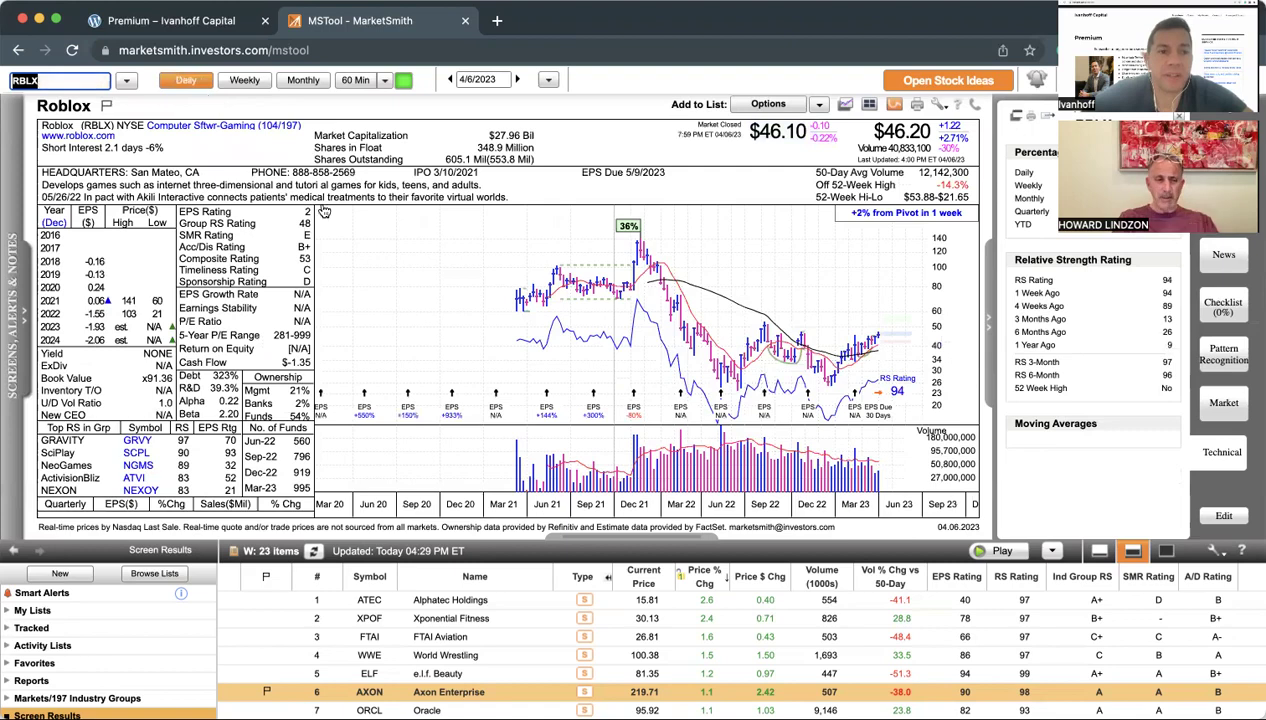
{"action": "type", "text": "SE"}
{"action": "key", "text": "Return"}
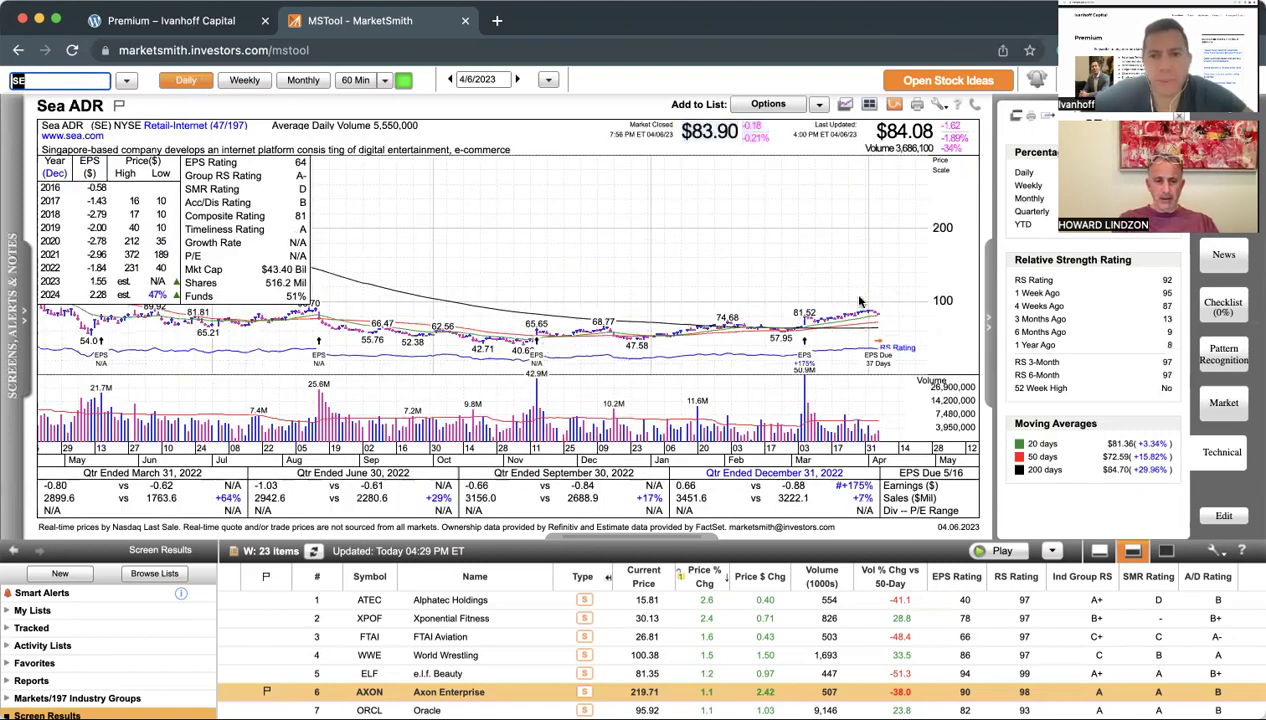
{"action": "mouse_move", "coordinate": [806, 345]}
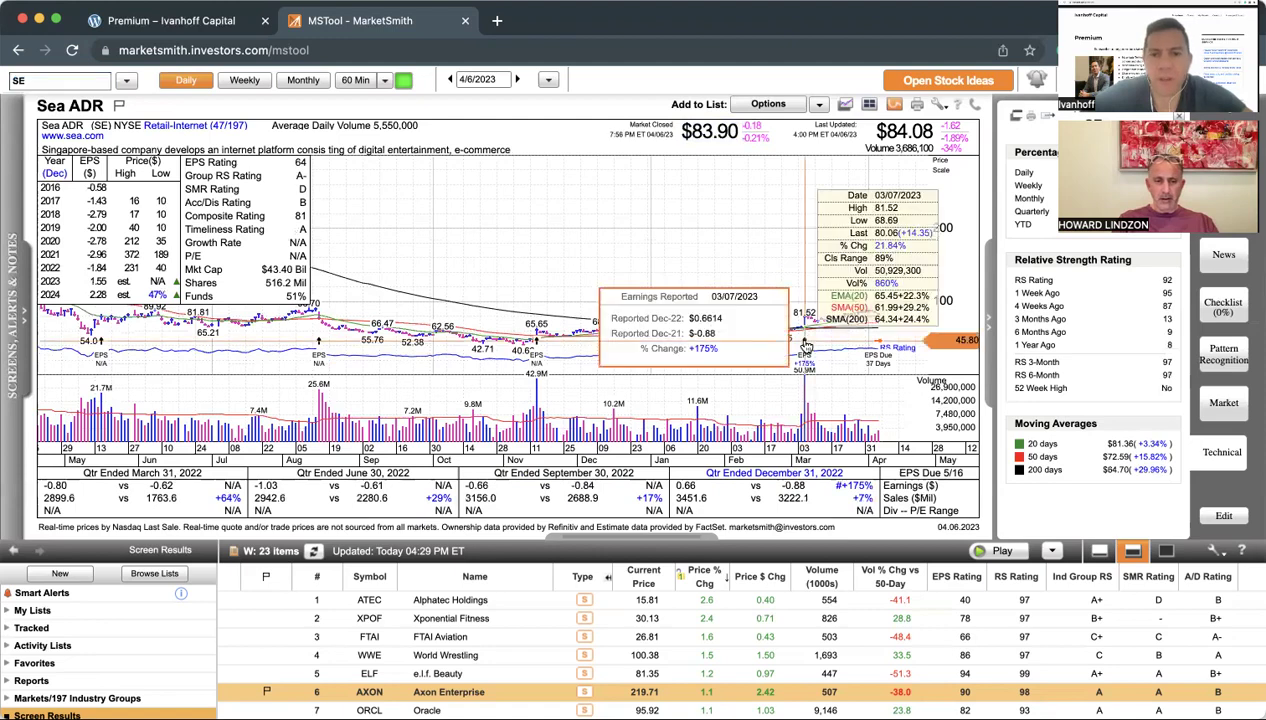
{"action": "type", "text": "MELI"}
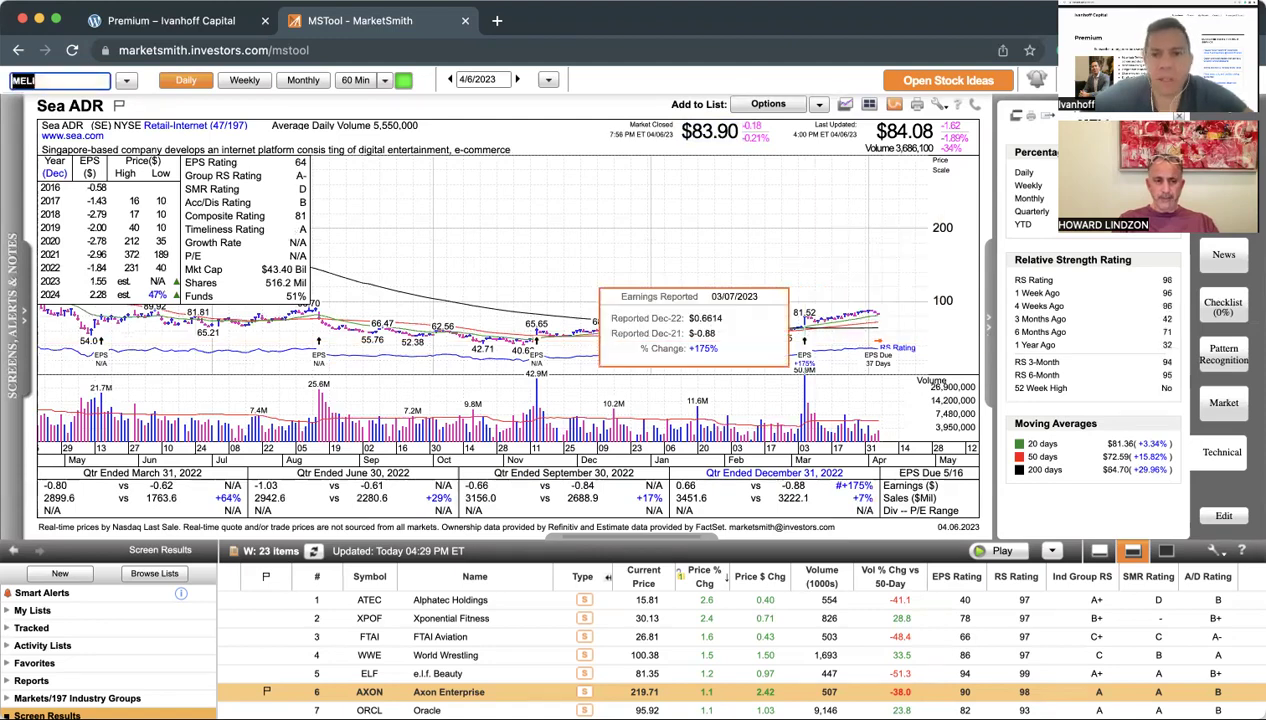
{"action": "key", "text": "Return"}
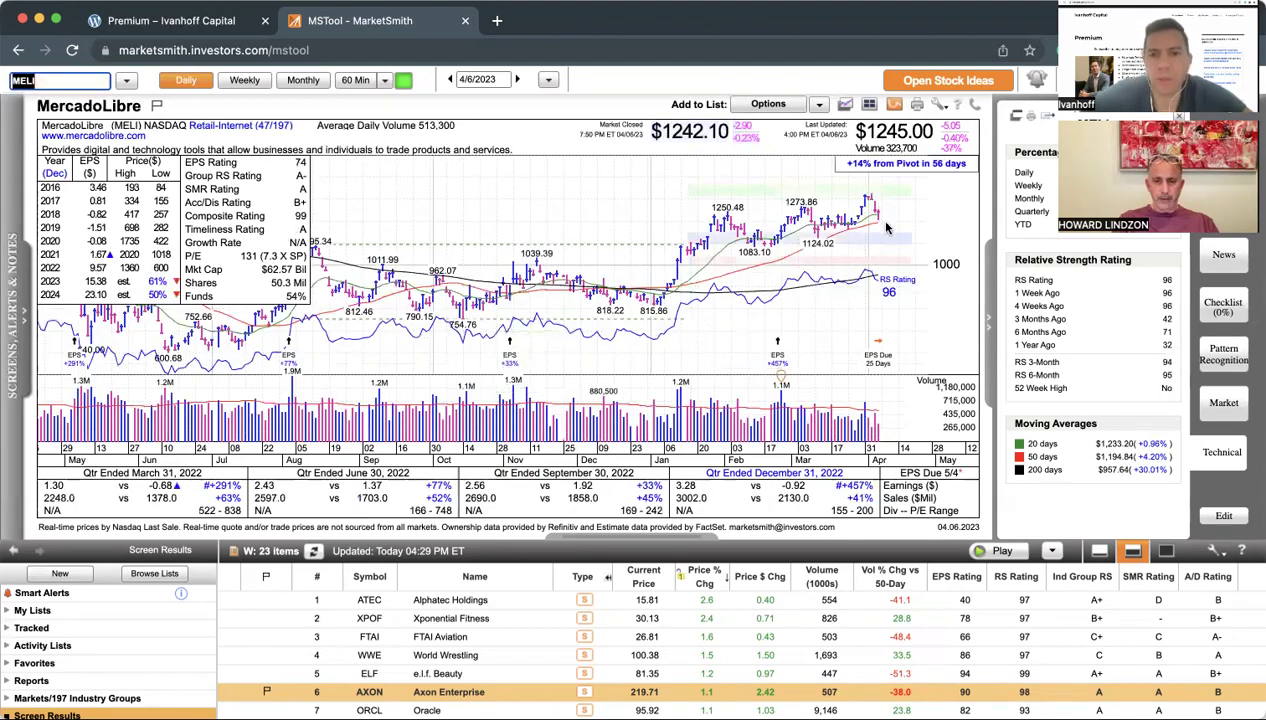